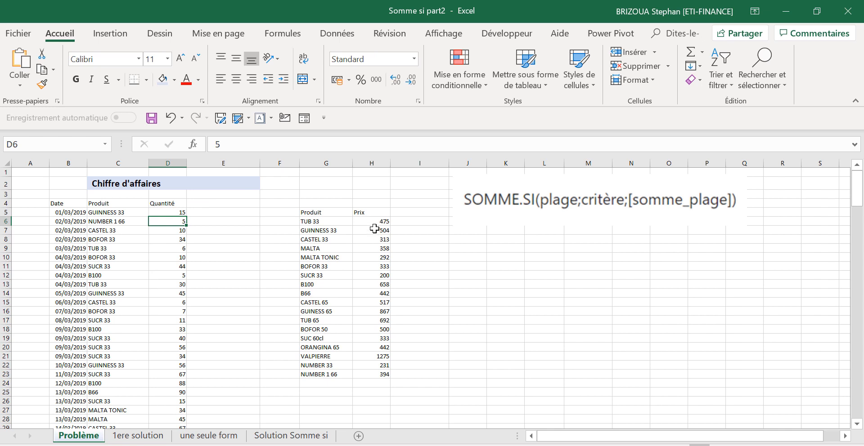
Go from the Problème sheet to the 1ere solution sheet
click(377, 222)
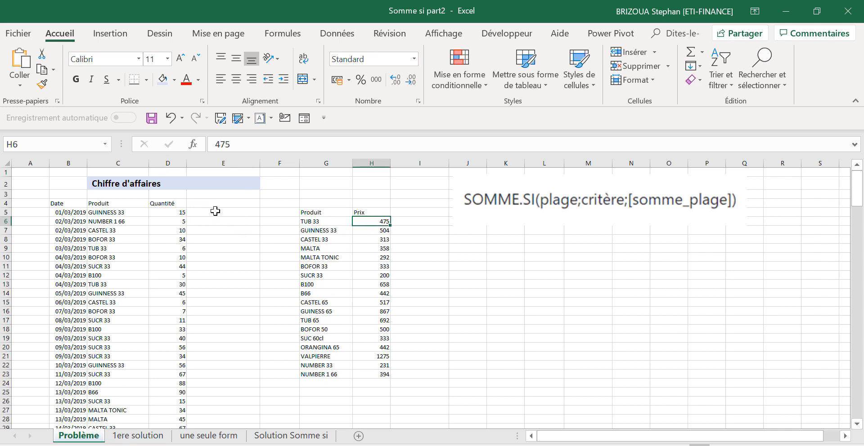
click(213, 183)
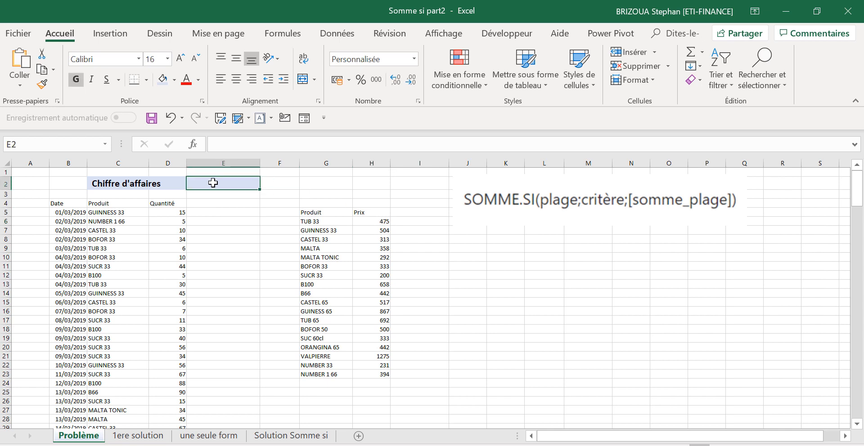
key(ctrl+Page_Down)
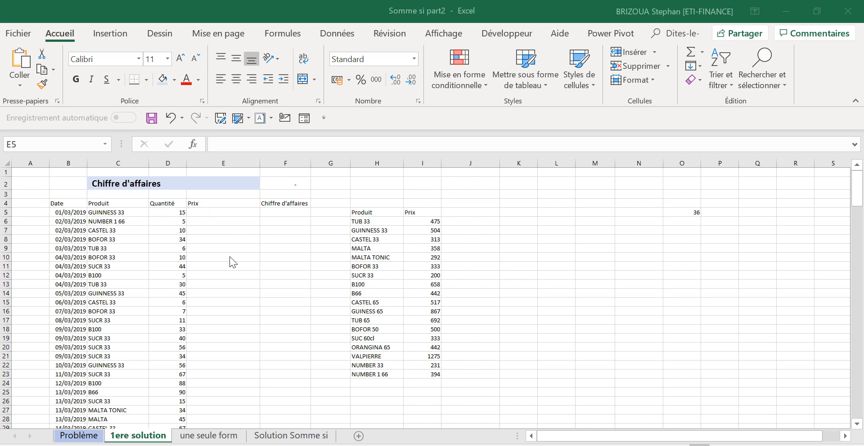
Link the first two Prix cells to the price list, with E5 as =I7 and E6 as =I23
click(225, 211)
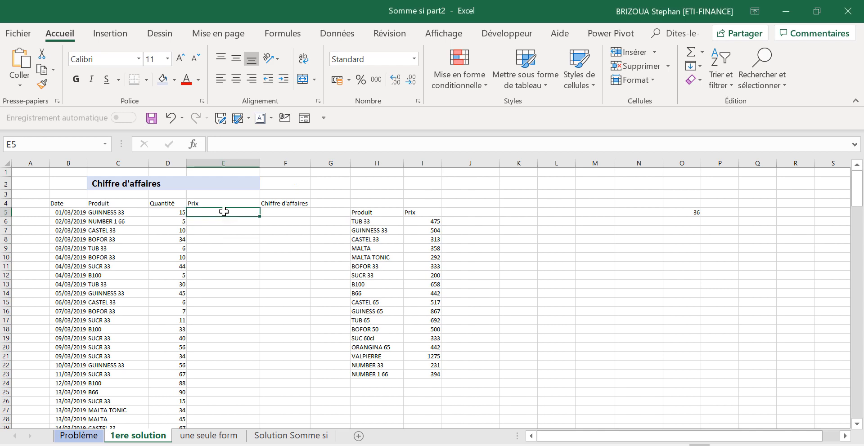
text(=)
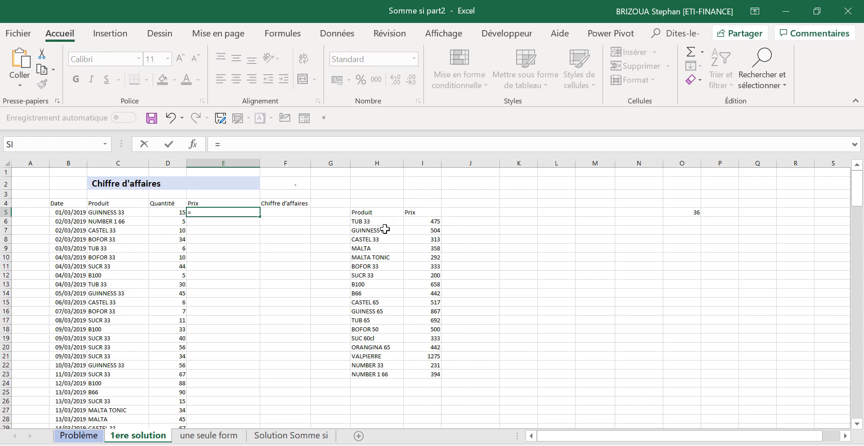
click(437, 230)
key(Return)
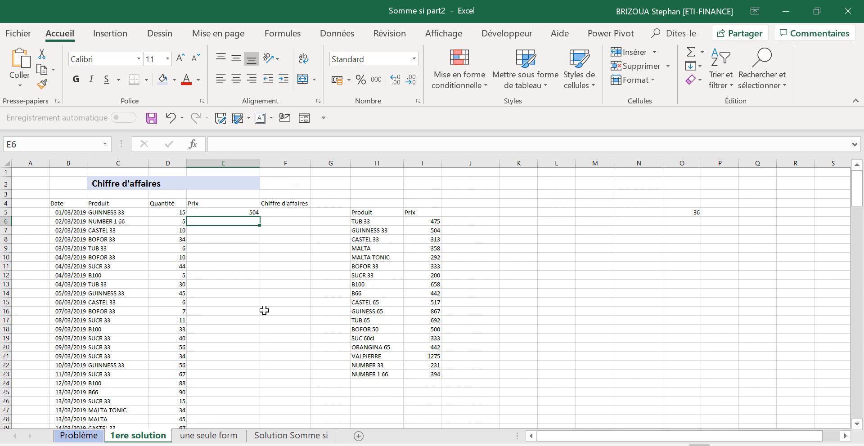
text(=)
click(426, 375)
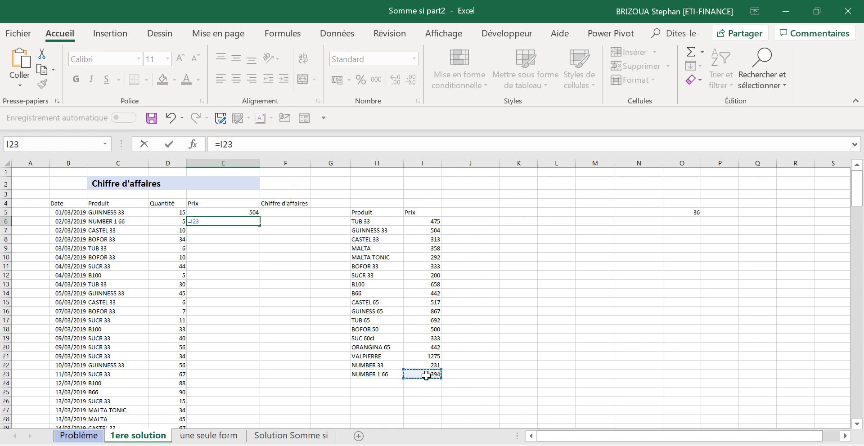
key(Return)
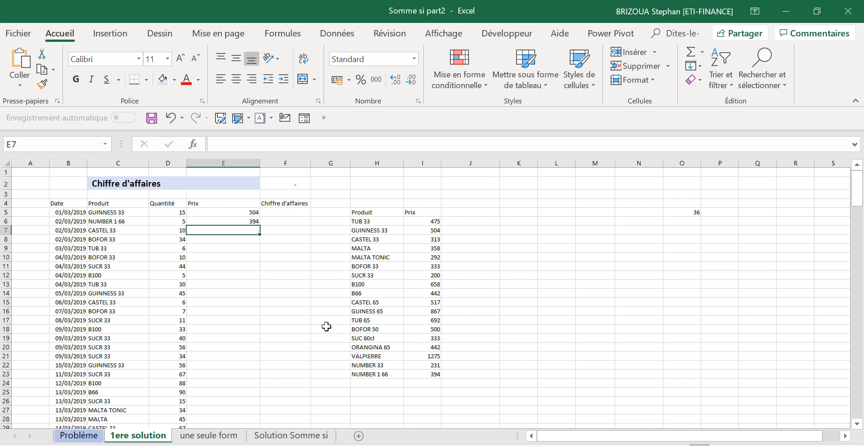
Clear the two linked prices in E5:E6
click(246, 213)
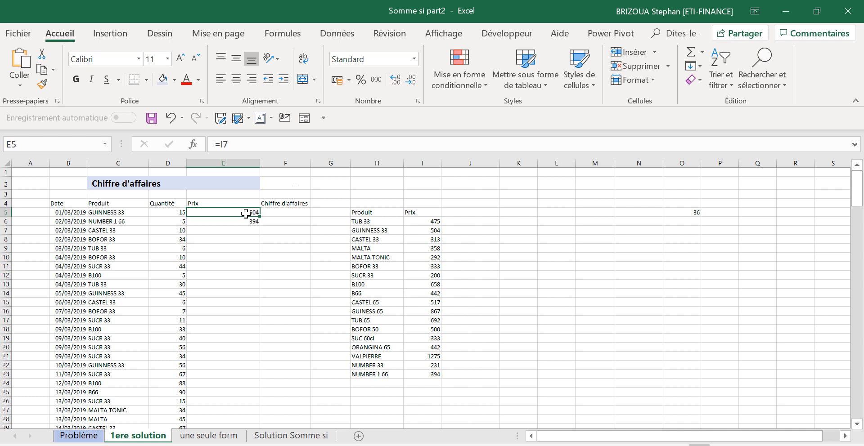
drag(235, 210, 232, 224)
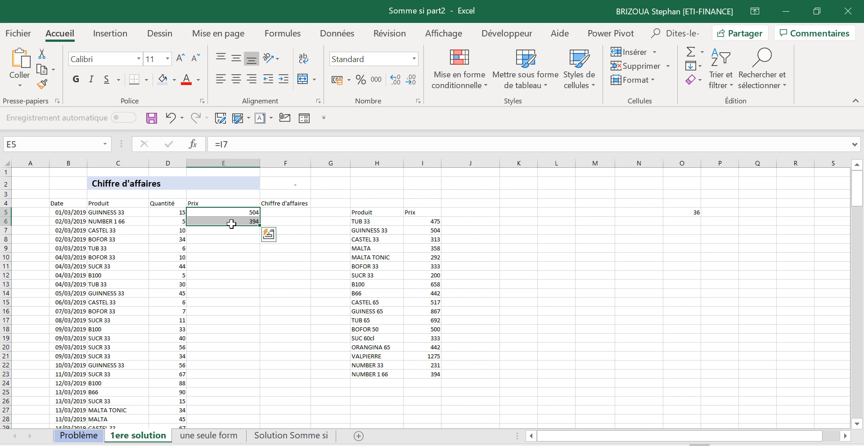
key(Delete)
Start a RECHERCHEV formula in E5 with product cell C5 as the lookup value, moving the syntax tooltip clear of the price table
click(229, 211)
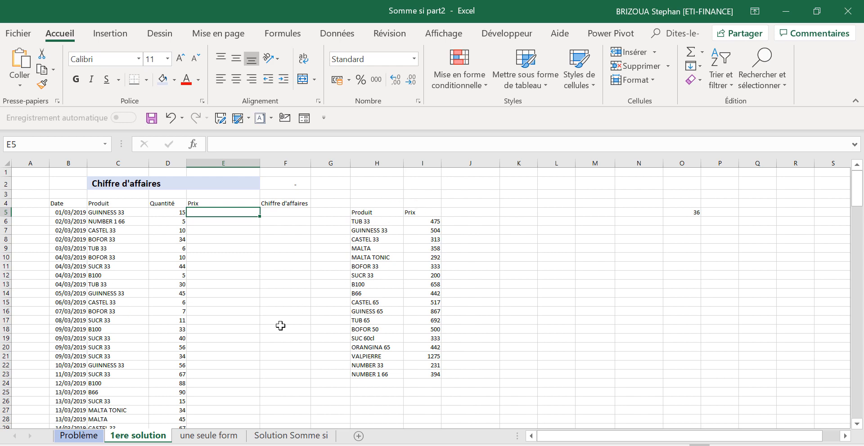
text(=)
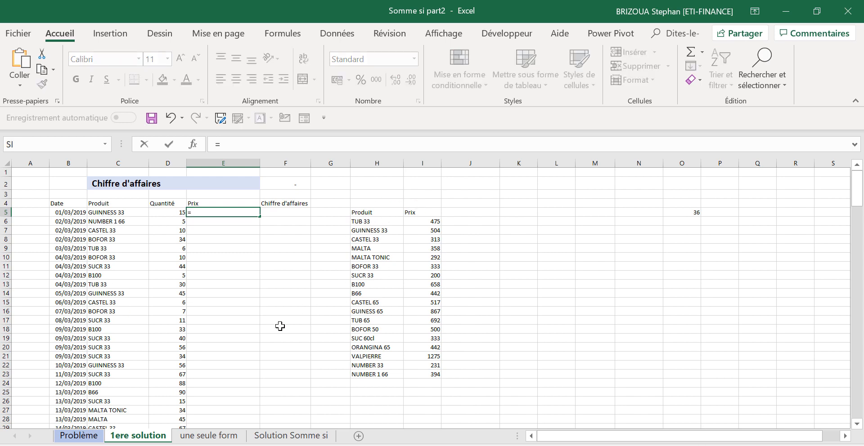
text(rec)
key(Down)
key(Down)
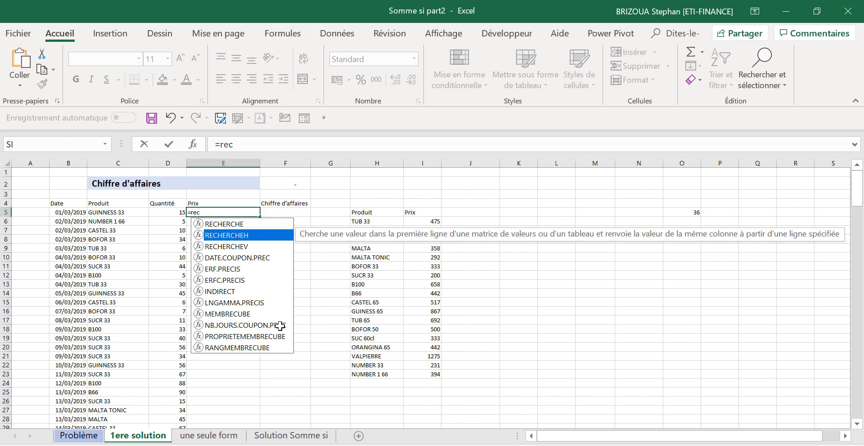
key(Tab)
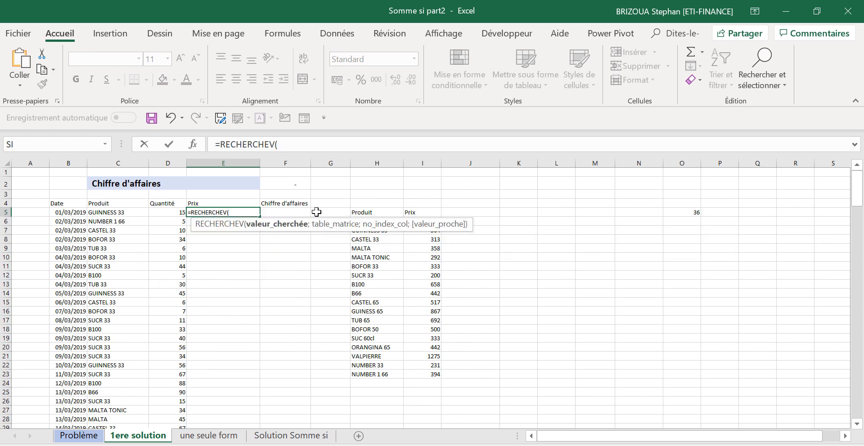
drag(316, 224, 560, 178)
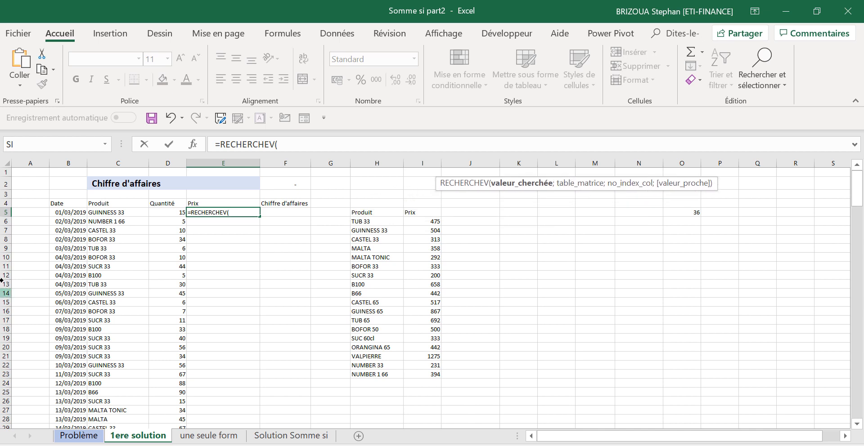
click(97, 213)
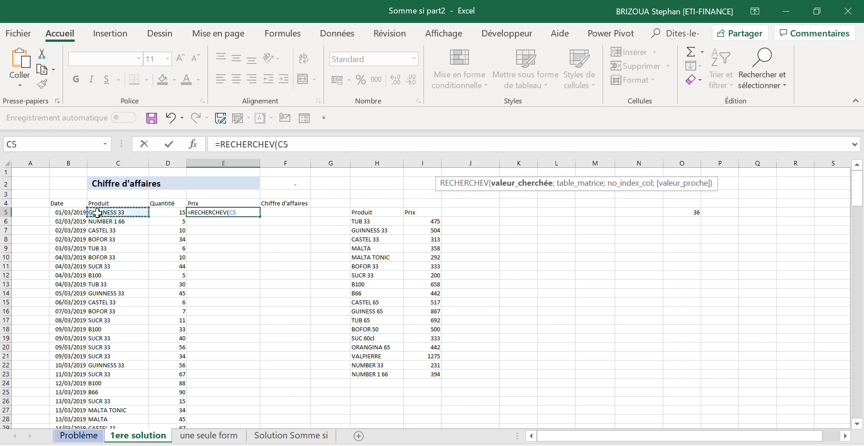
click(302, 149)
text(;)
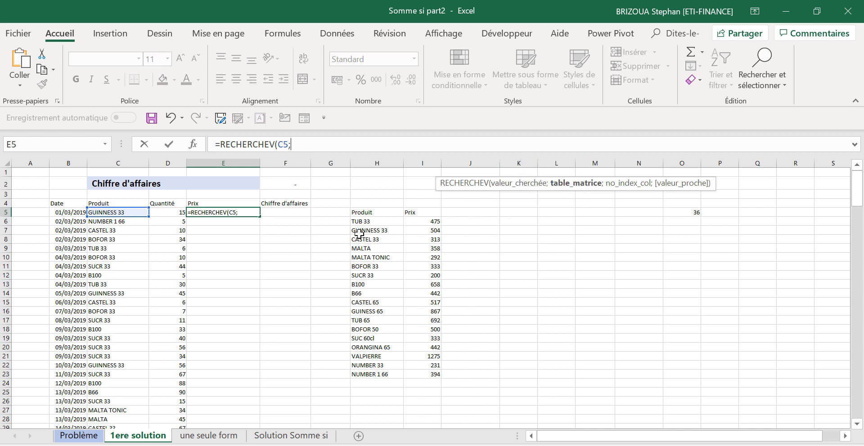
Use the product and price list H6:I23 as the lookup table and make it the absolute reference $H$6:$I$23
drag(366, 222, 406, 377)
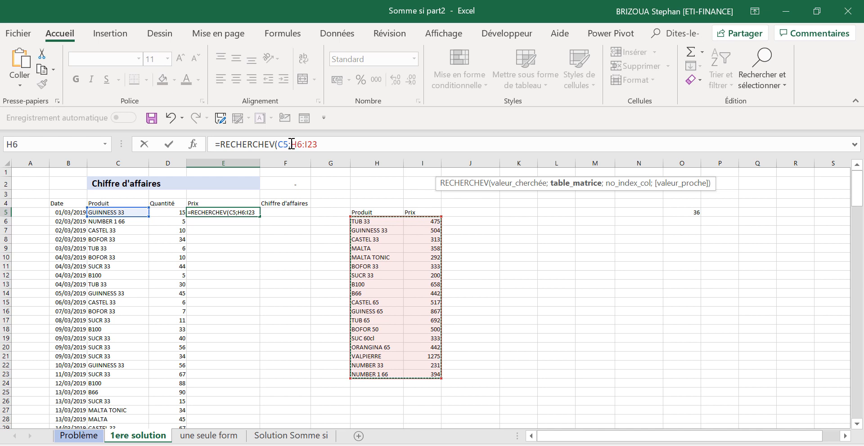
drag(290, 144, 324, 144)
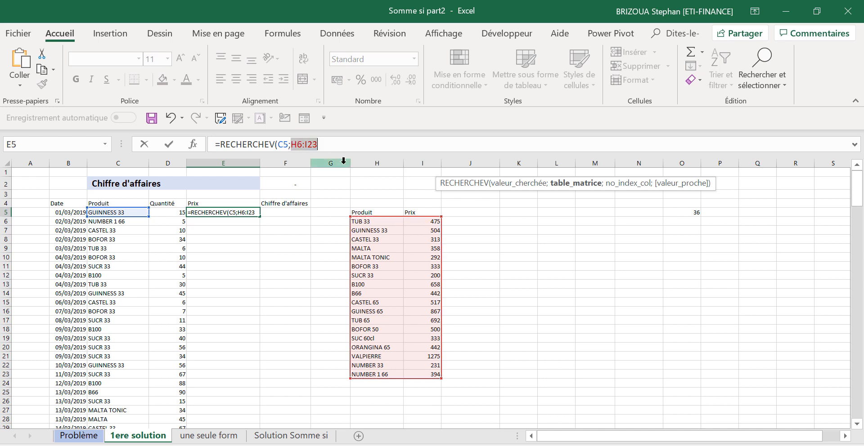
key(F4)
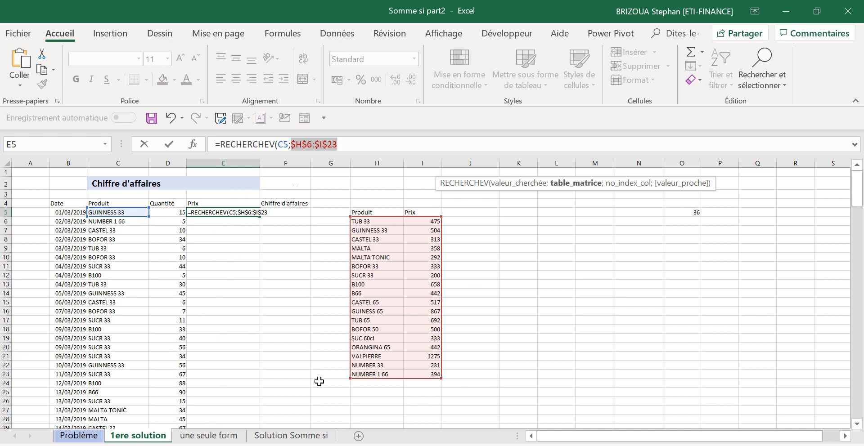
click(347, 144)
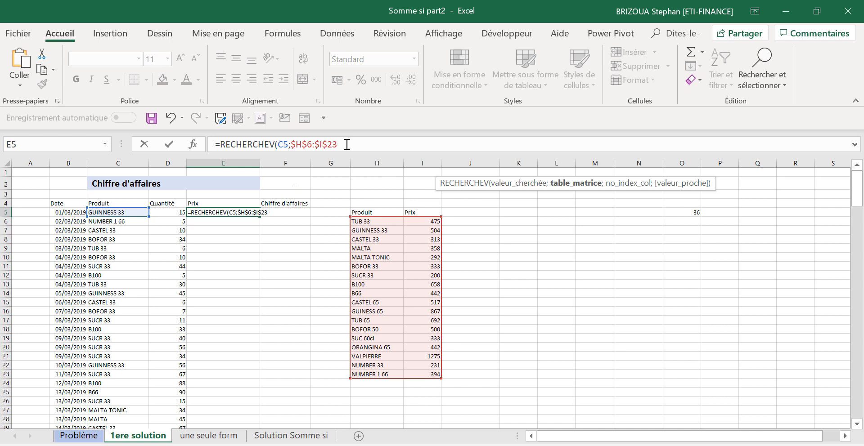
Complete the E5 lookup with column index 2 and exact match FAUX, and copy it down the Prix column to E199
text(;)
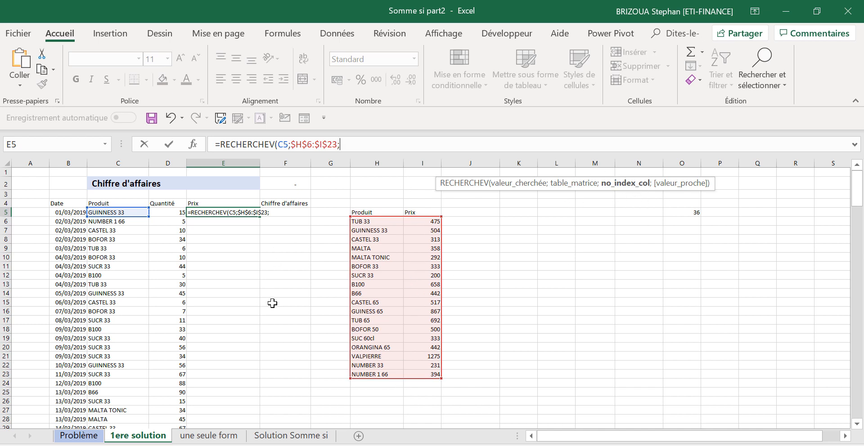
text(;)
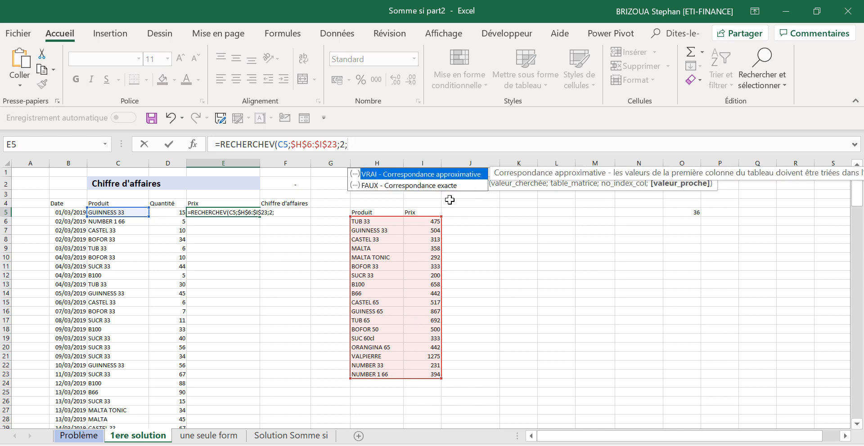
key(Down)
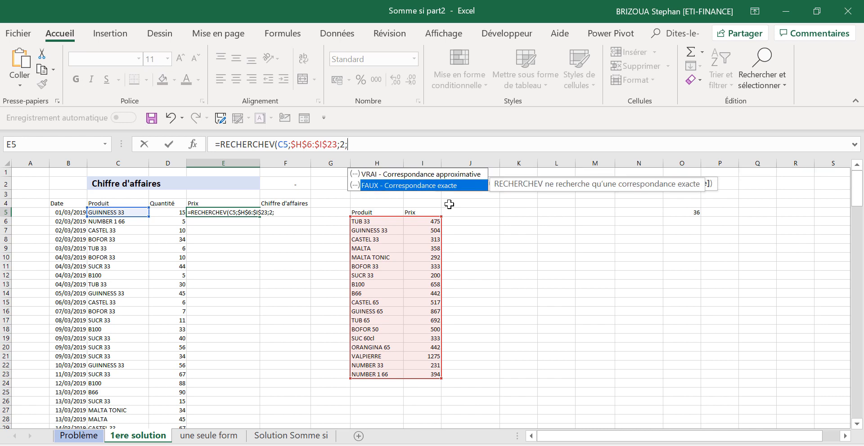
key(Tab)
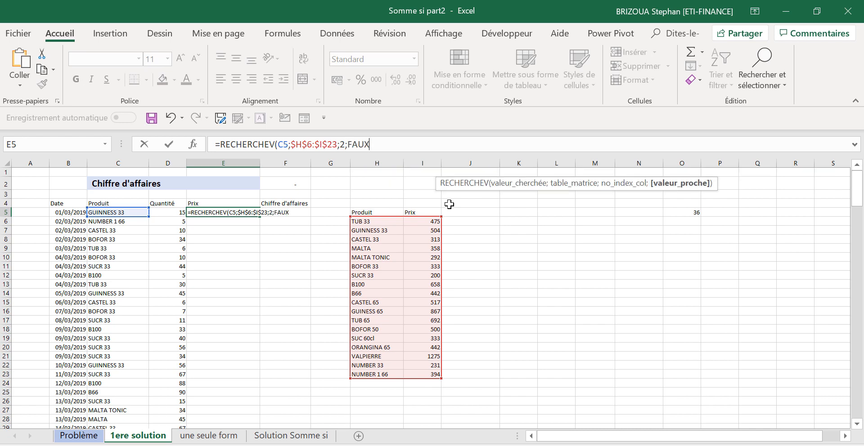
text())
key(ctrl+Return)
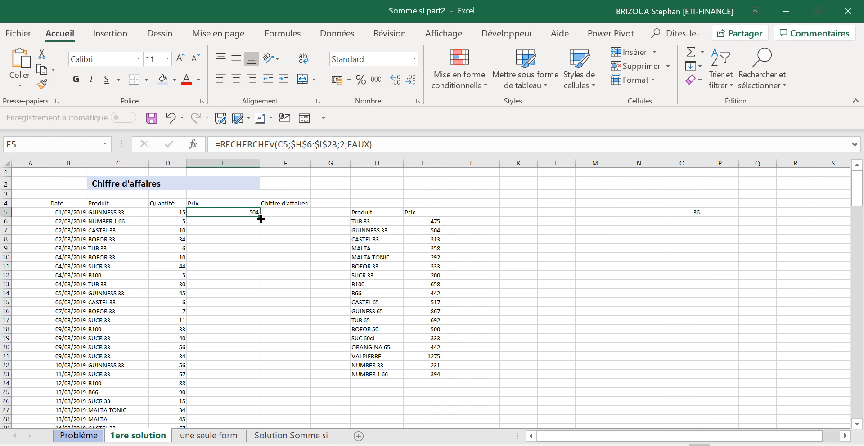
mouse_move(259, 216)
mouse_down()
mouse_move(247, 284)
mouse_move(247, 425)
mouse_move(247, 403)
mouse_move(247, 418)
mouse_move(228, 394)
mouse_move(226, 410)
mouse_up()
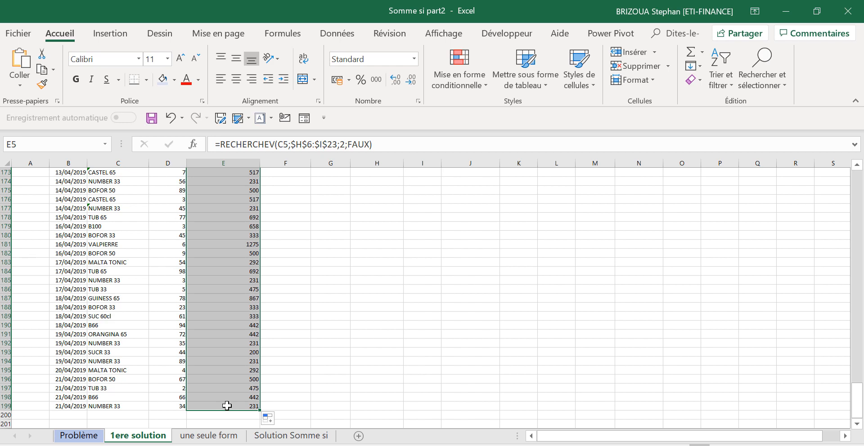
key(ctrl+BackSpace)
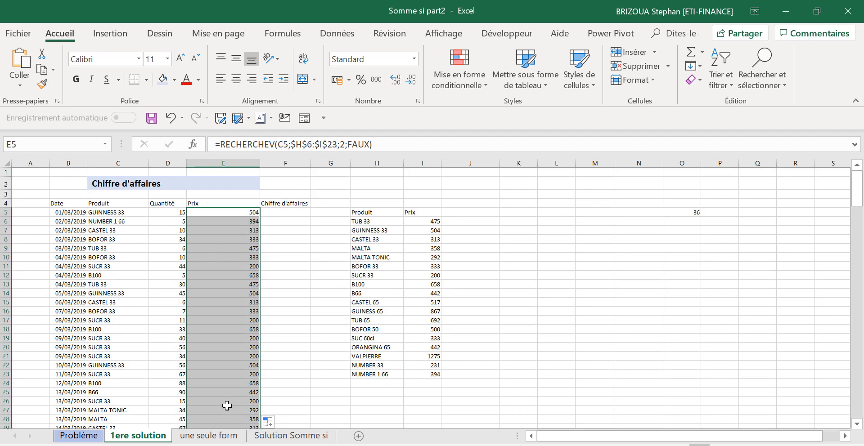
Calculate the turnover in F5 as =D5*E5 and fill the formula down the Chiffre d'affaires column
click(295, 214)
text(=)
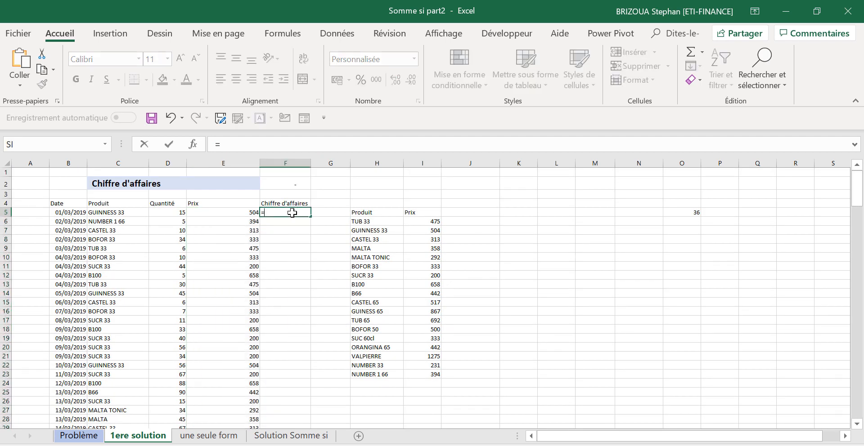
click(161, 214)
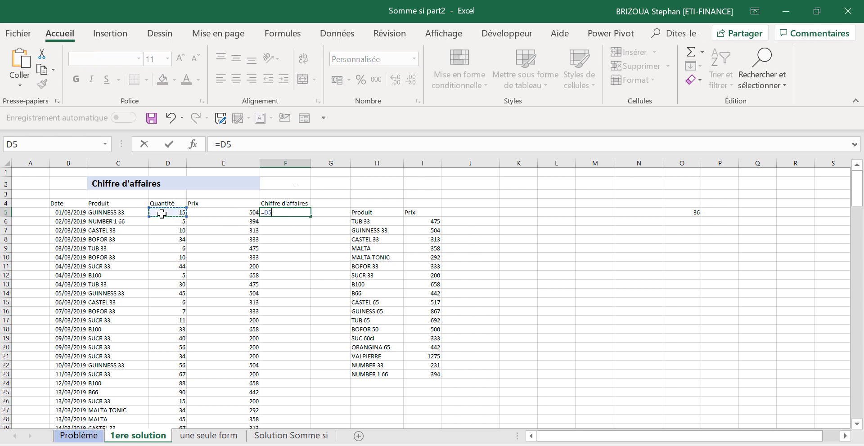
text(*)
click(212, 215)
key(ctrl+Return)
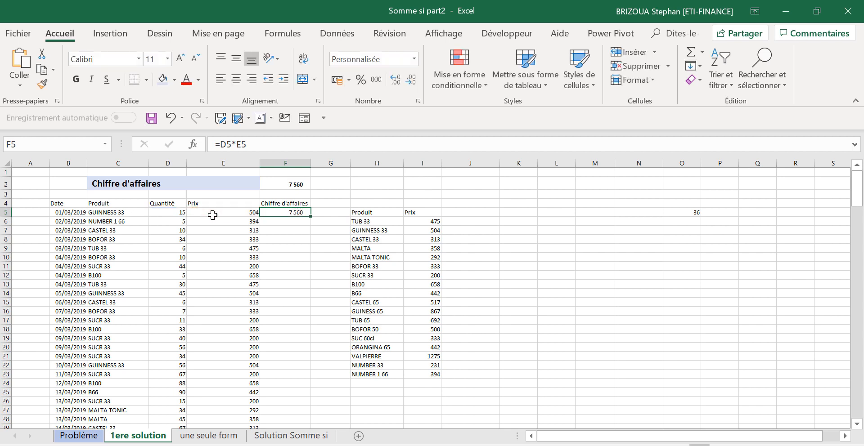
double_click(311, 217)
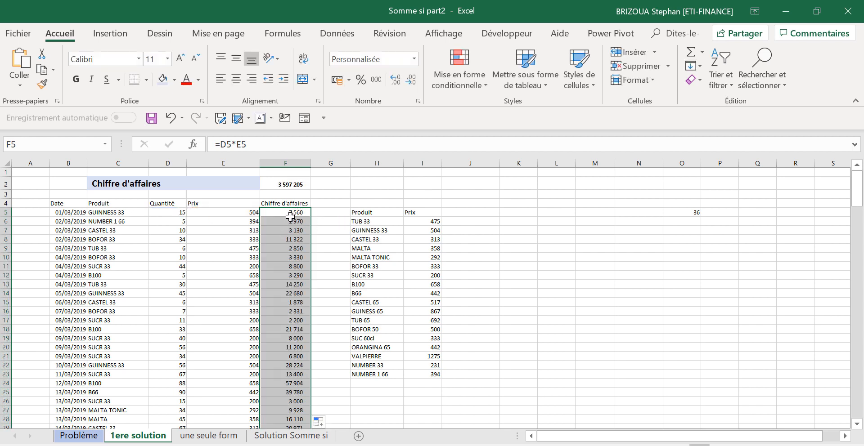
Review the filled Chiffre d'affaires column down to its last row and return to the total at the sheet's top
click(290, 217)
key(ctrl+Down)
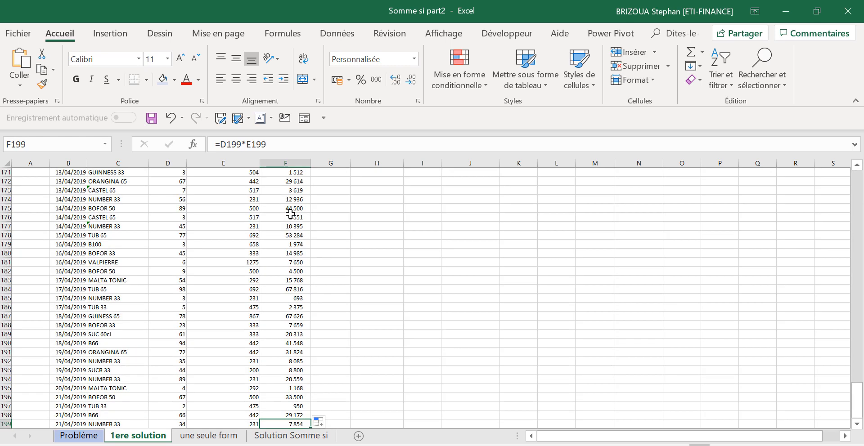
key(Down)
key(ctrl+Up)
key(ctrl+Up)
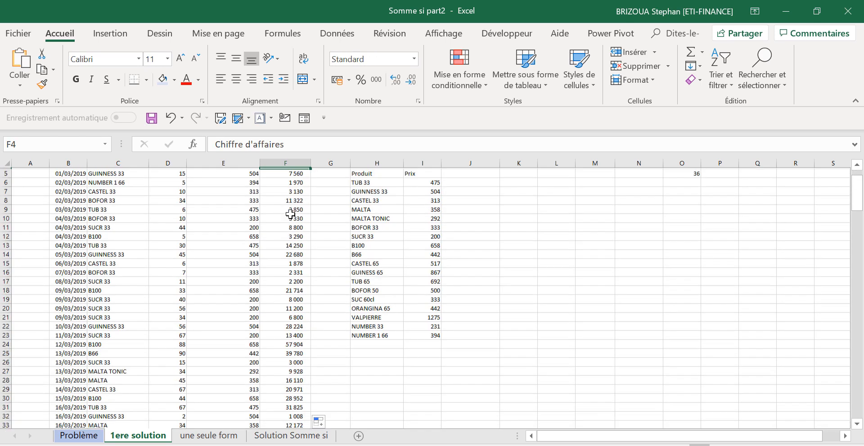
scroll(295, 226, up, 1)
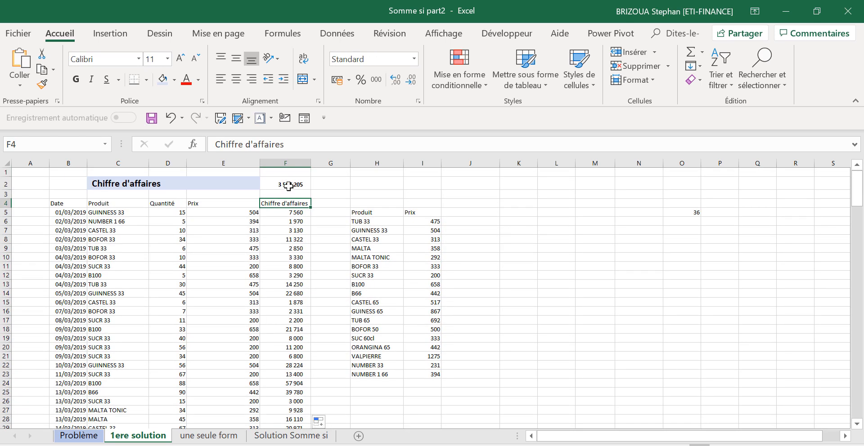
Inspect the formula behind the total turnover in F2
click(293, 184)
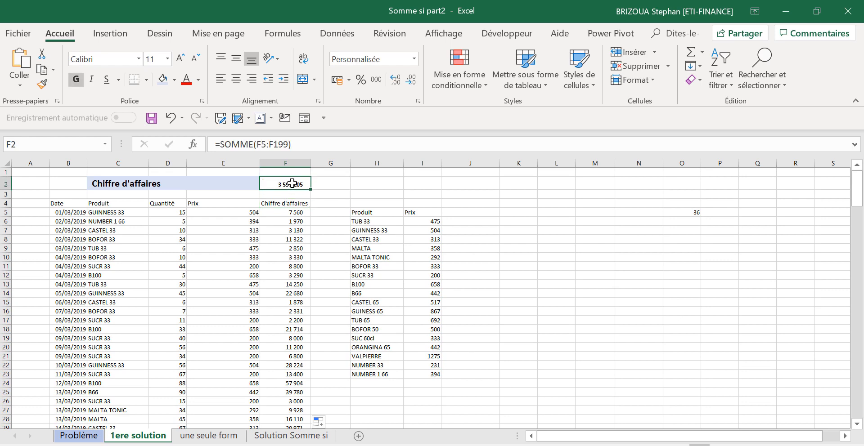
click(234, 222)
click(287, 188)
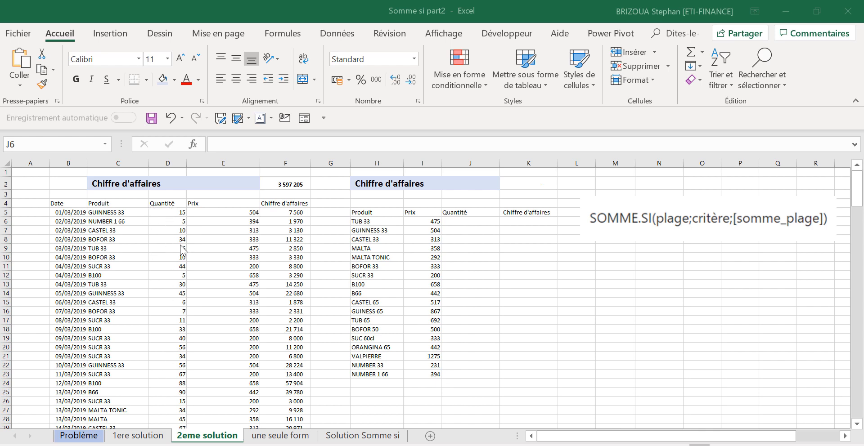
Start a SOMME.SI formula in J6, the first Quantité cell of the product list on the 2eme solution sheet
click(469, 222)
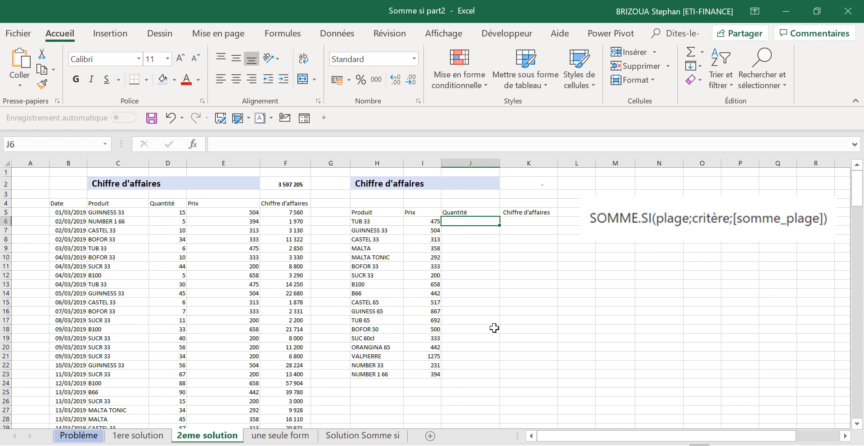
text(=som)
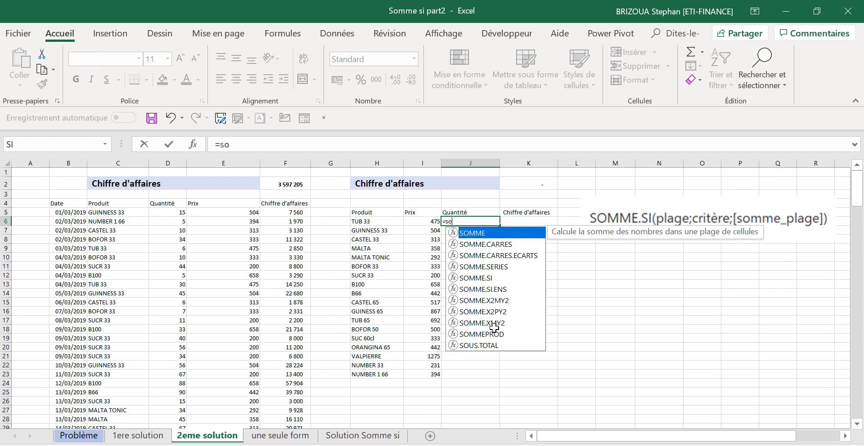
key(Down)
key(Down)
key(Down)
key(Down)
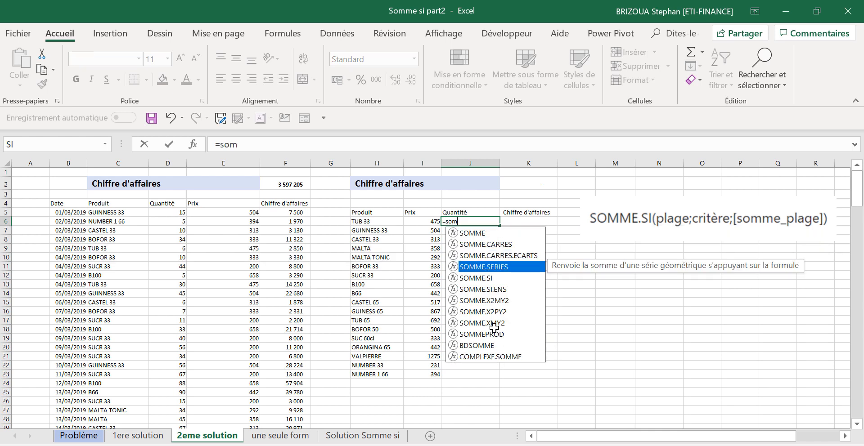
key(Tab)
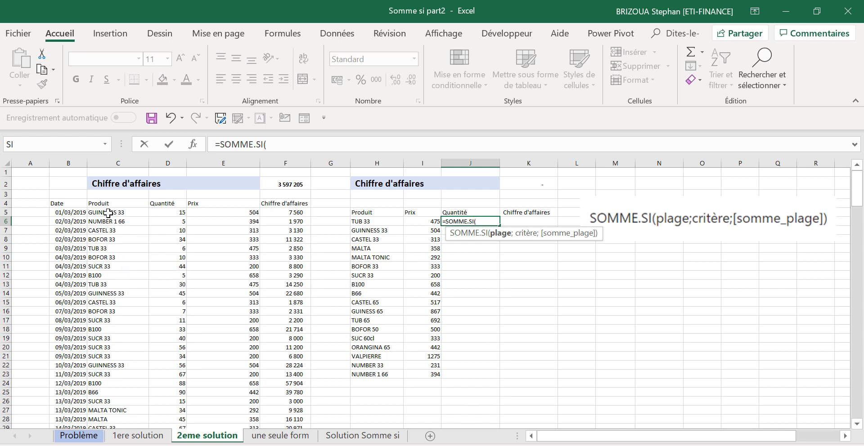
Use the sales table's Produit column C5:C199 as the criteria range of the SOMME.SI formula
drag(108, 213, 112, 242)
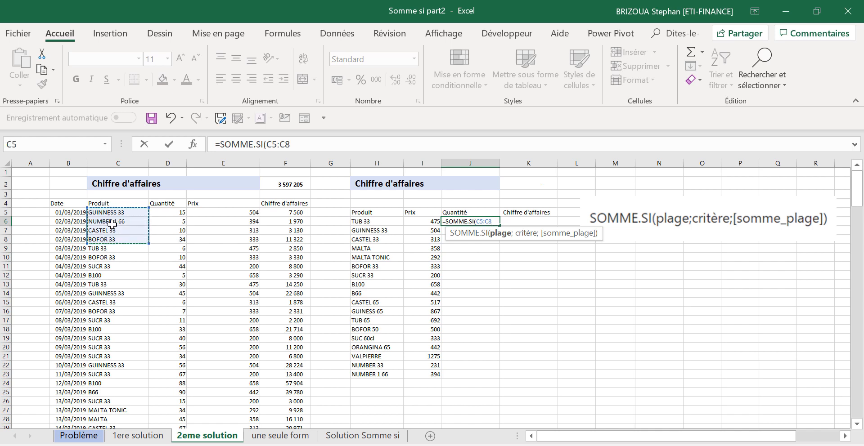
click(112, 212)
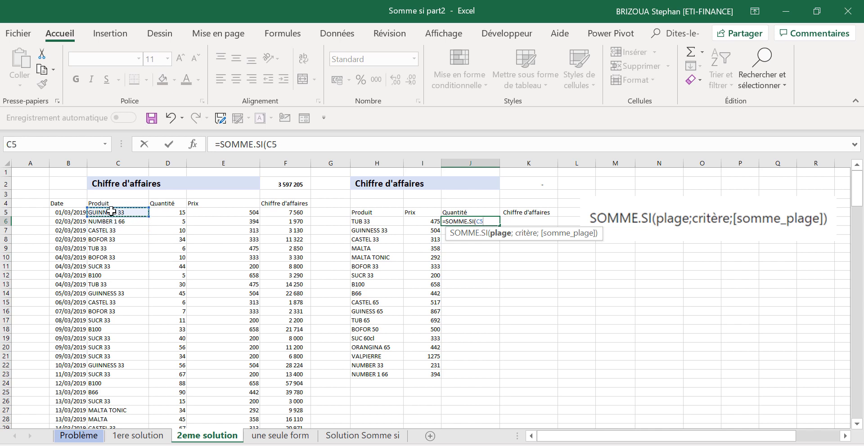
key(ctrl+shift+Down)
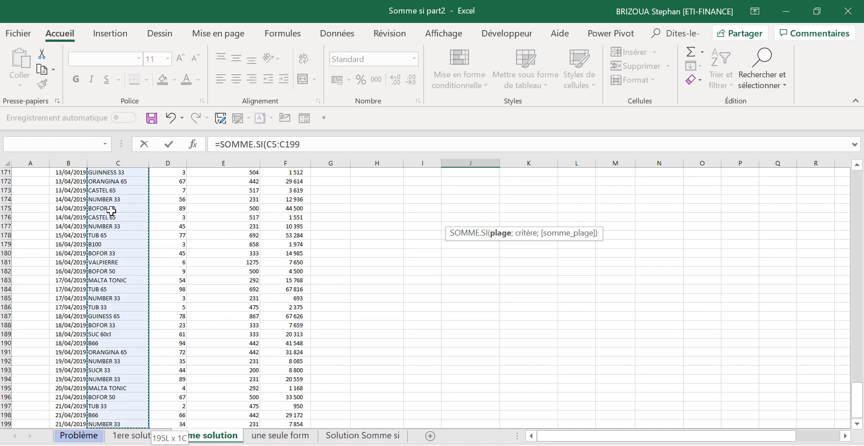
key(ctrl+BackSpace)
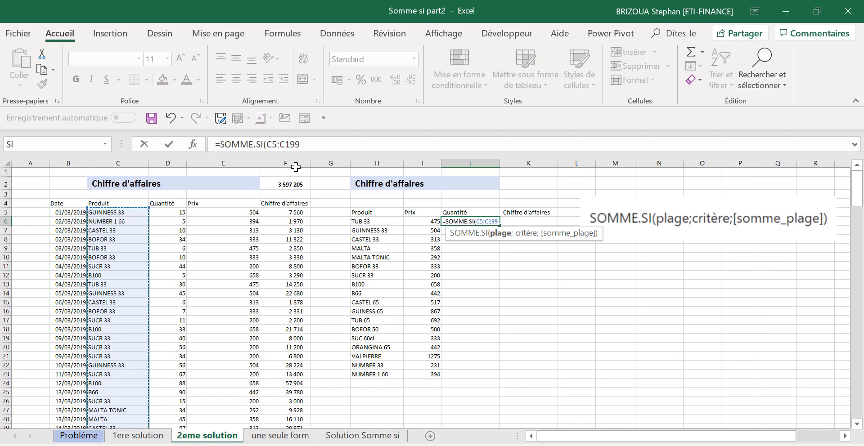
click(315, 146)
text(;)
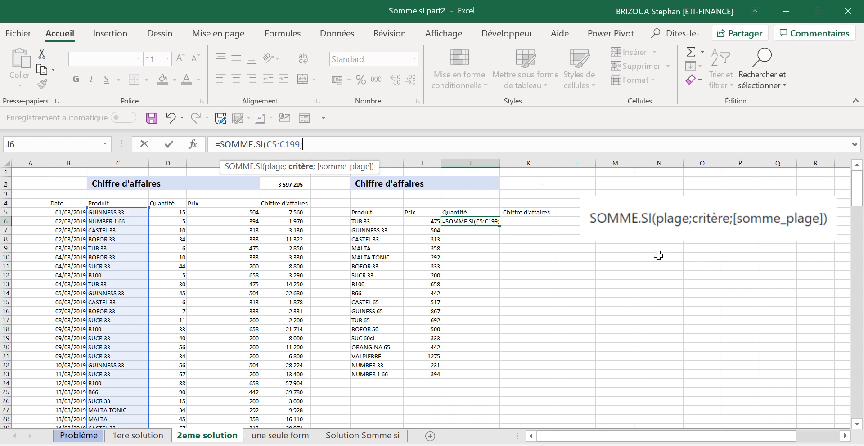
Set product cell H6 as the criterion and the Quantité column D5:D199 as the sum range, and validate the formula
click(380, 221)
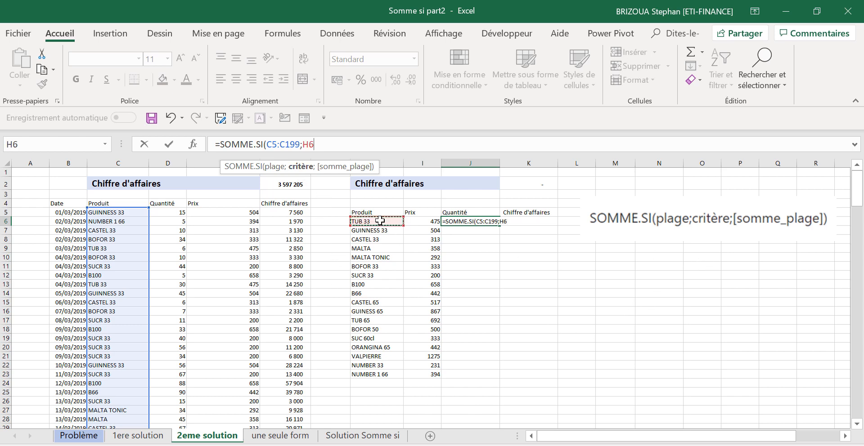
text(;)
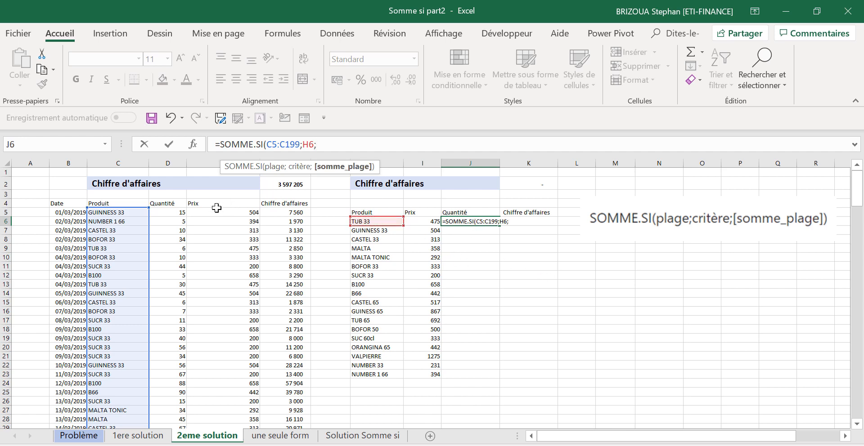
click(177, 214)
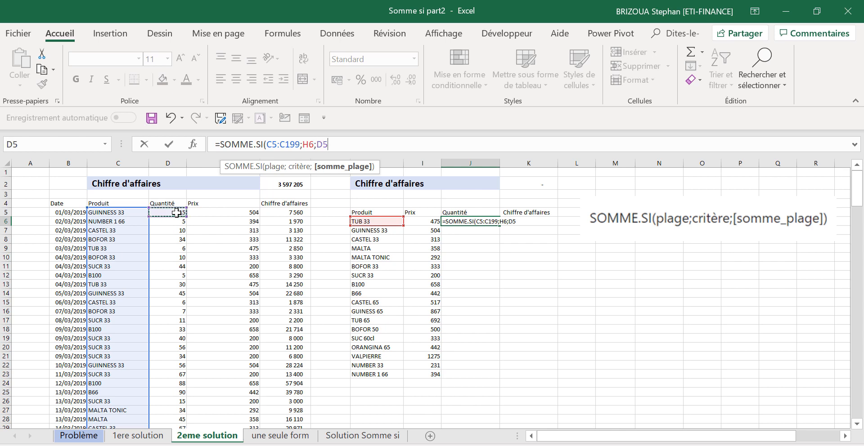
key(ctrl+shift+Down)
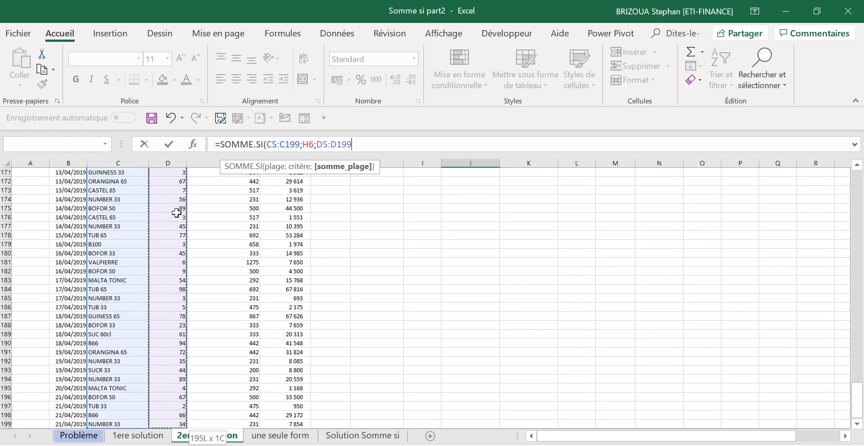
key(ctrl+BackSpace)
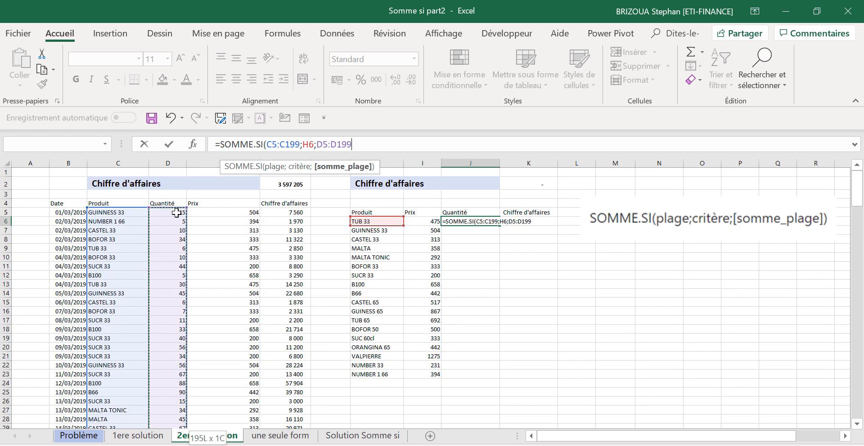
text())
key(ctrl+Return)
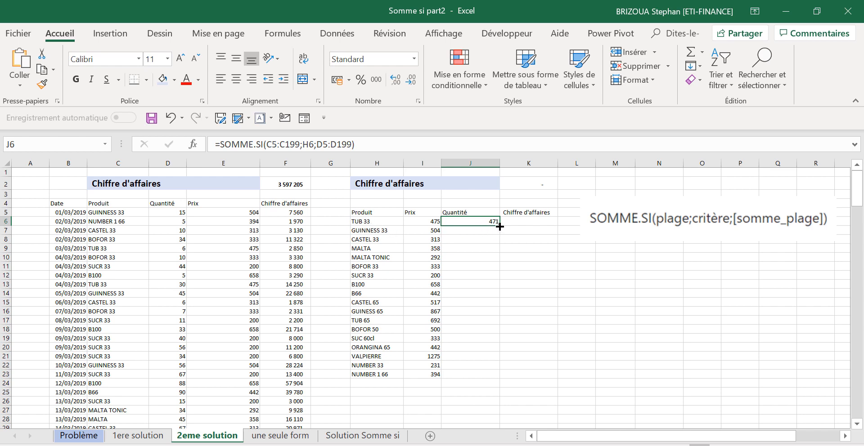
Copy the J6 formula down to J8 and examine the range references in J8 and J7
drag(500, 227, 499, 246)
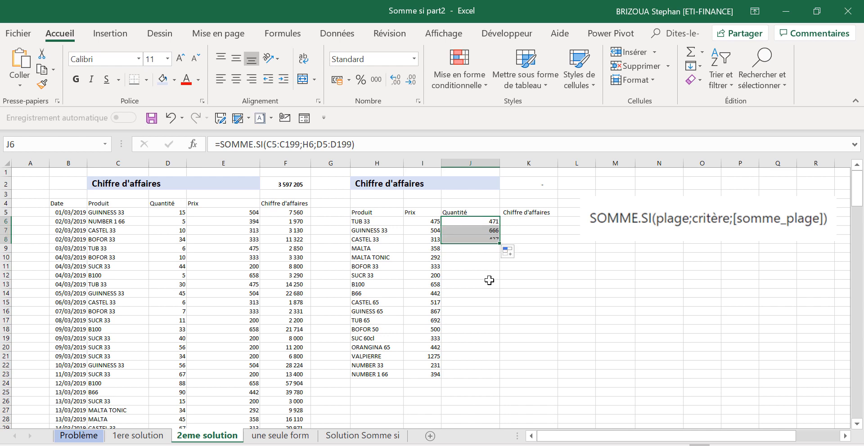
click(466, 239)
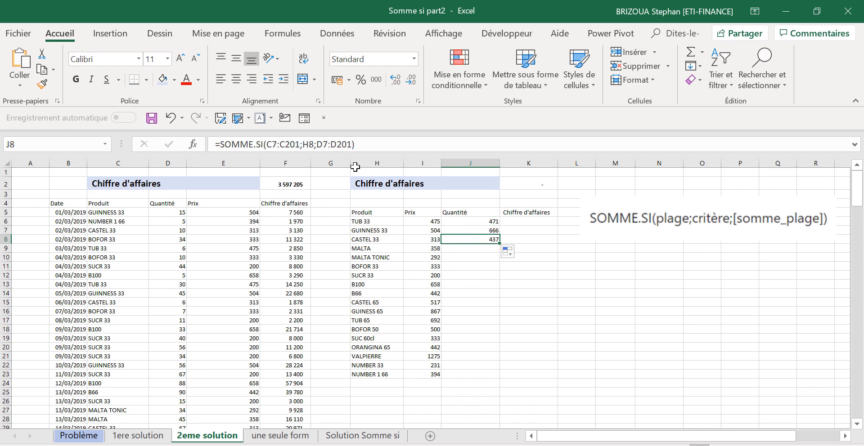
click(361, 144)
click(471, 231)
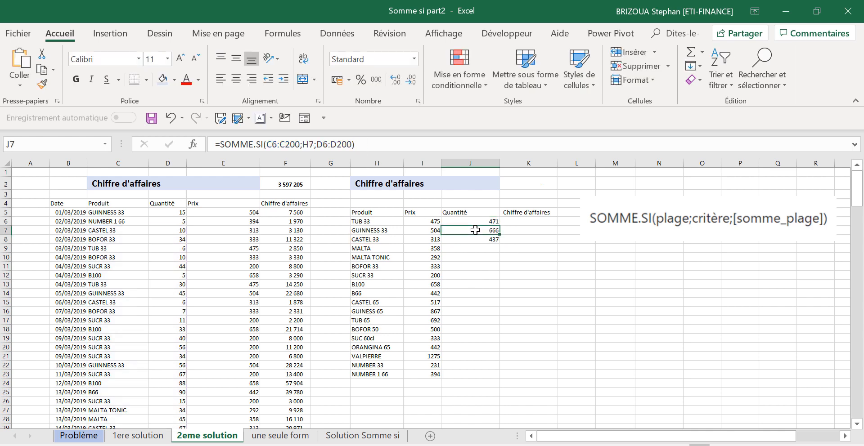
click(368, 143)
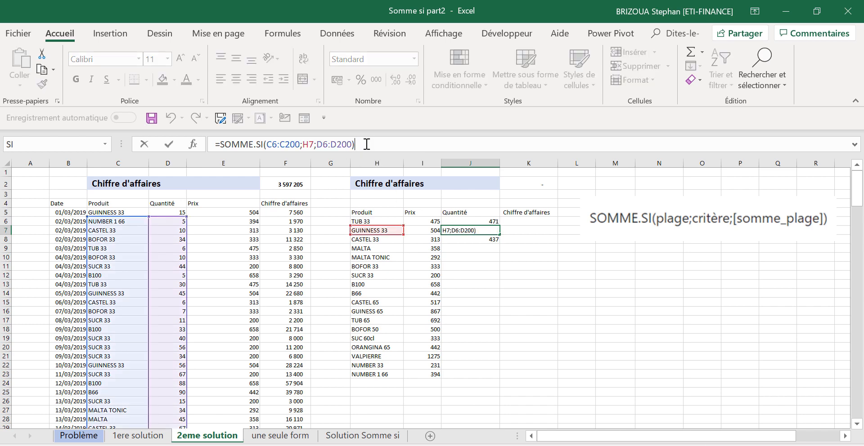
click(476, 282)
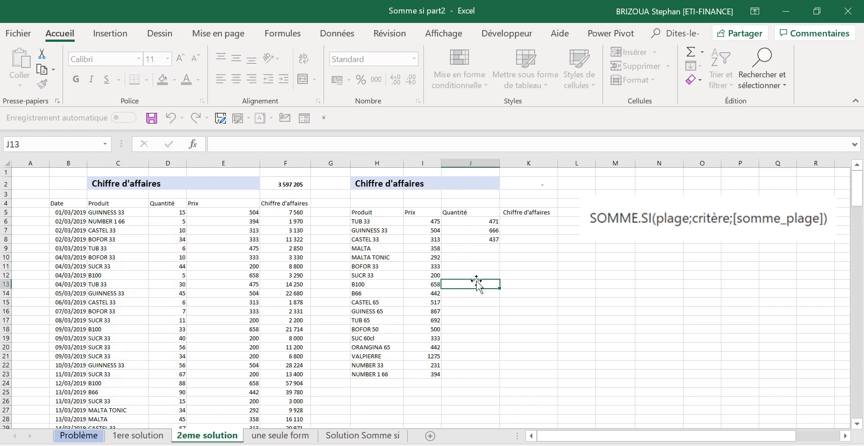
click(479, 231)
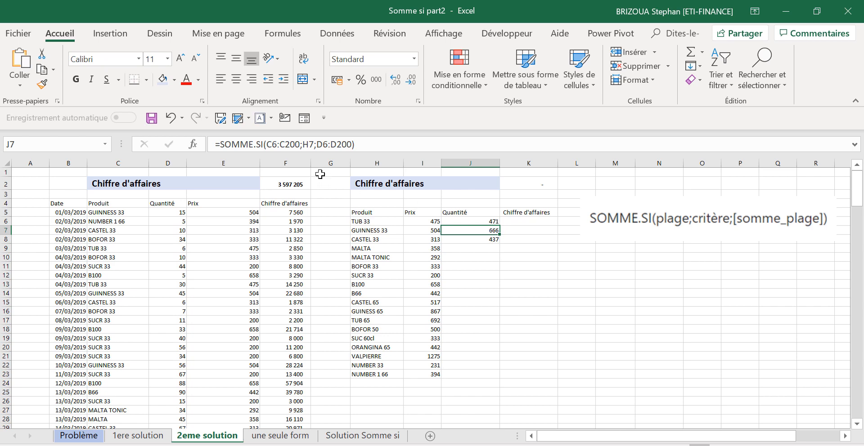
click(364, 144)
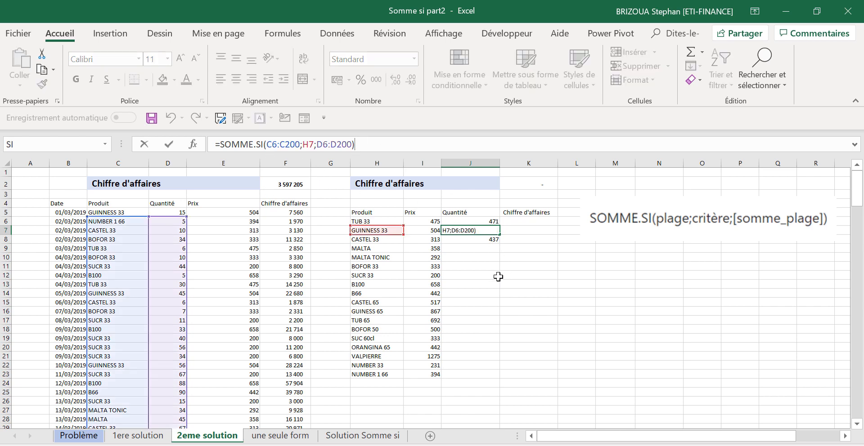
click(463, 292)
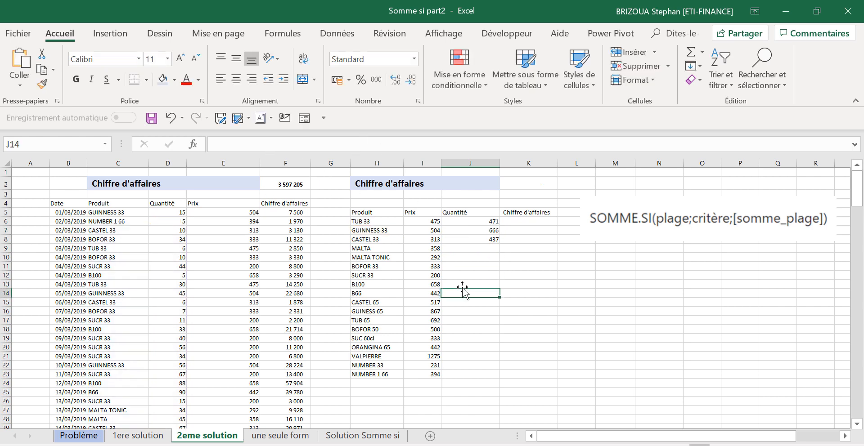
Make both ranges in the J6 formula absolute, giving =SOMME.SI($C$5:$C$199;H6;$D$5:$D$199)
click(477, 221)
click(362, 144)
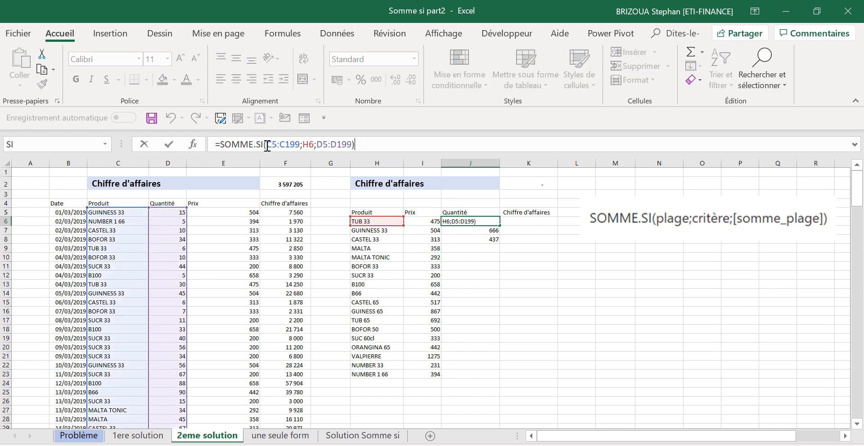
drag(266, 145, 300, 147)
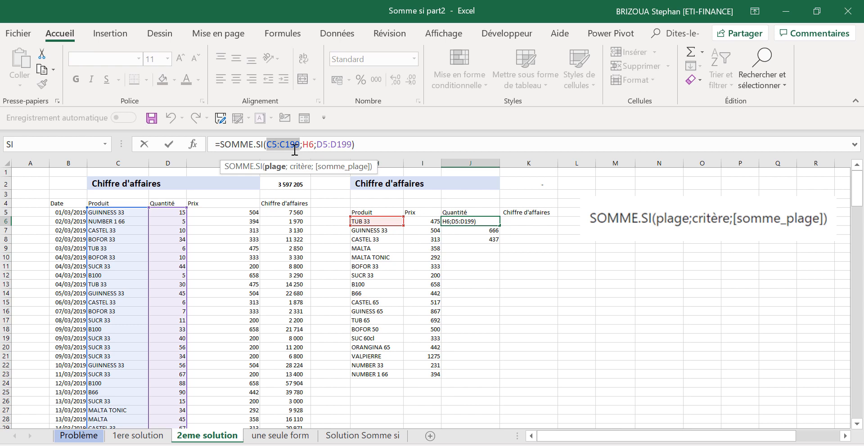
key(F4)
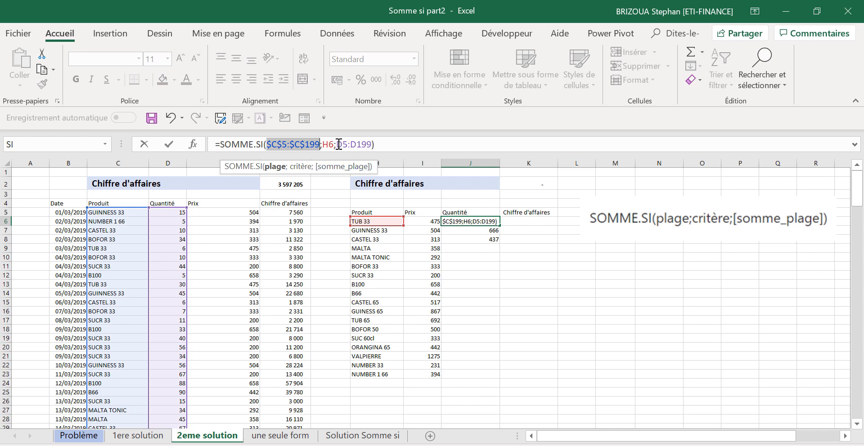
drag(338, 145, 369, 147)
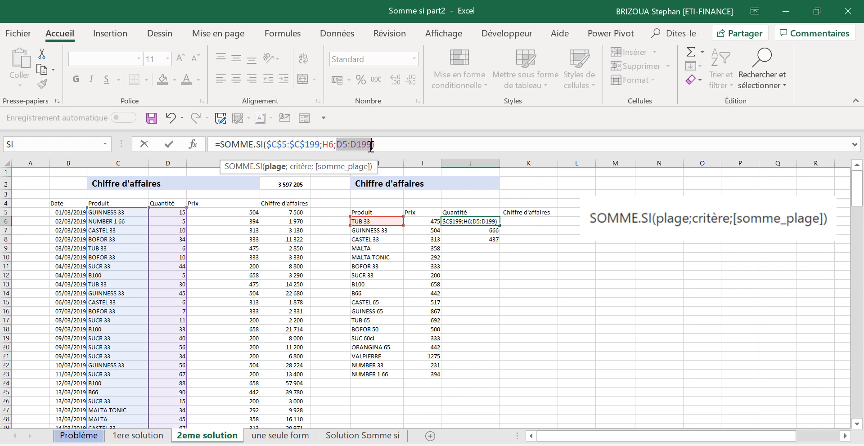
key(F4)
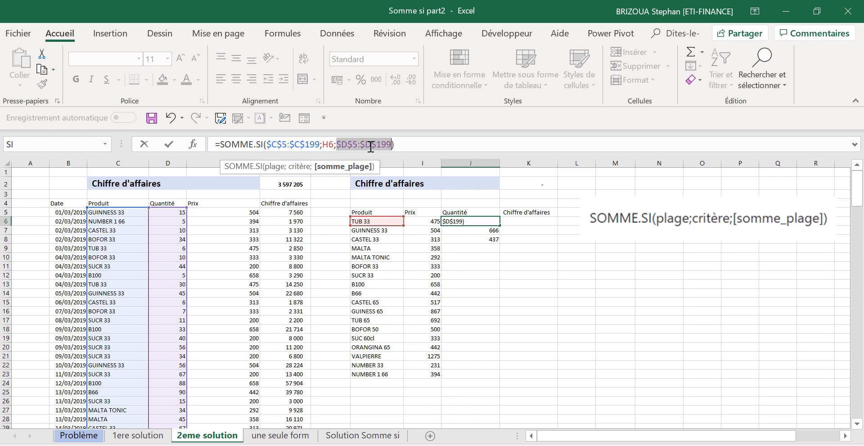
click(170, 146)
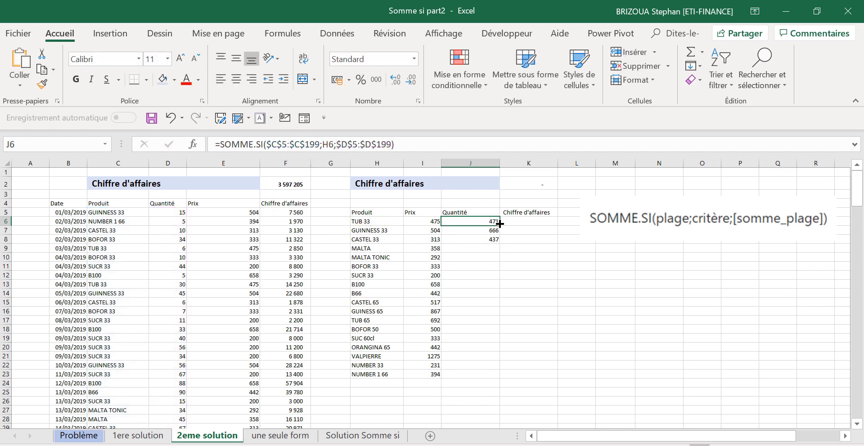
Fill the J6 formula down the Quantité column to J23 and check the references in the last cell
drag(499, 223, 501, 382)
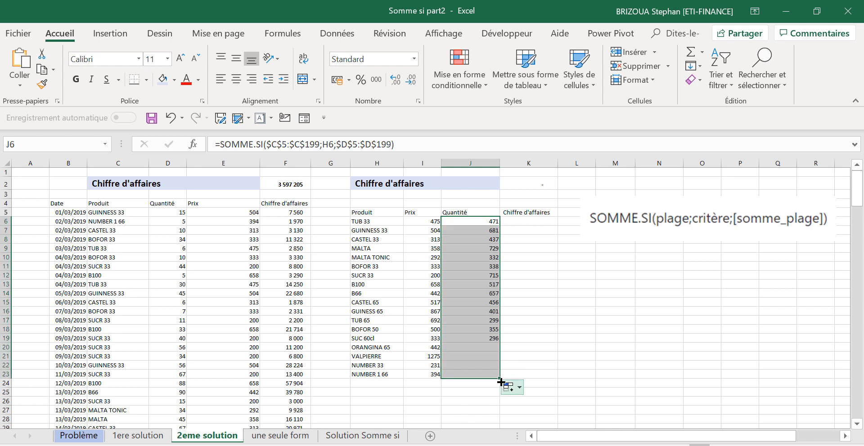
click(469, 375)
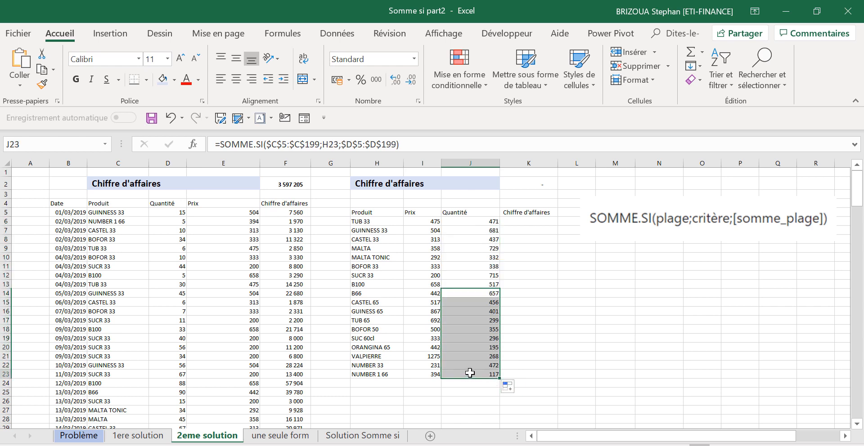
click(410, 143)
key(Escape)
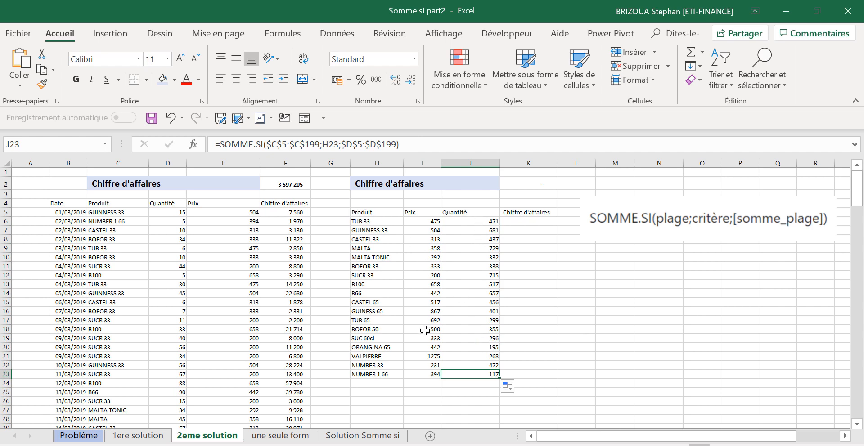
Calculate the product's turnover in K6 with =I6*J6, fill the formula down to K23 and check the total in K2
click(518, 220)
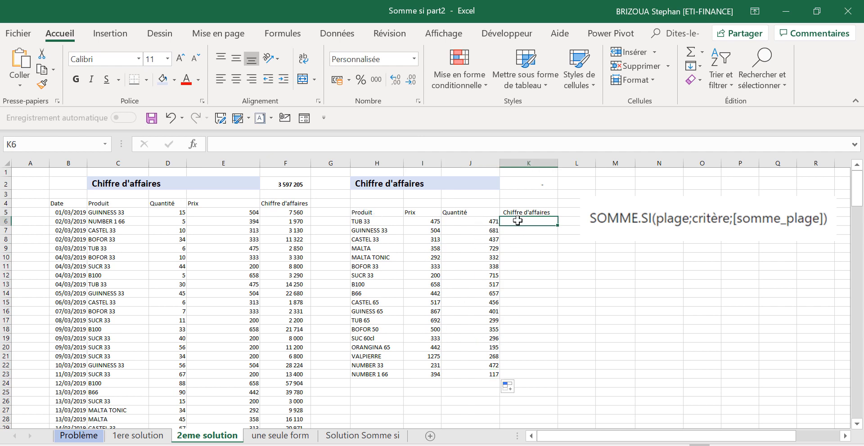
text(=)
click(427, 222)
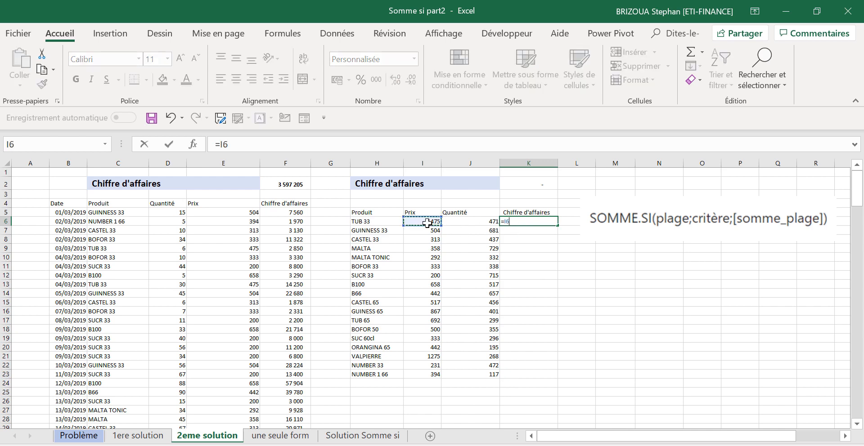
text(*)
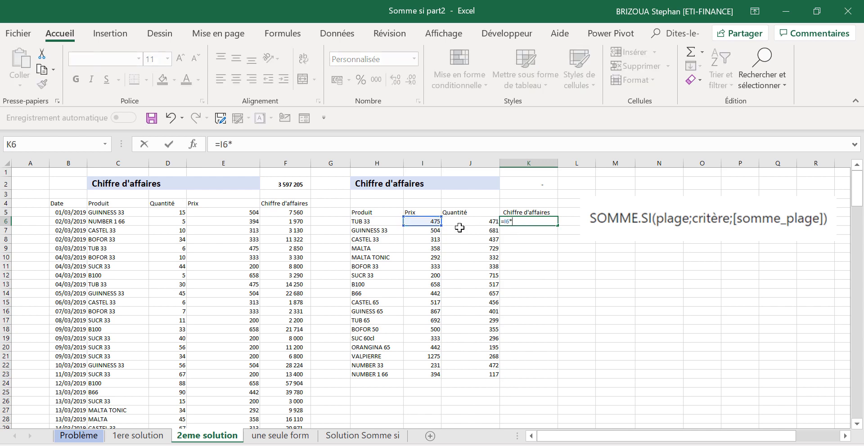
click(459, 219)
key(ctrl+Return)
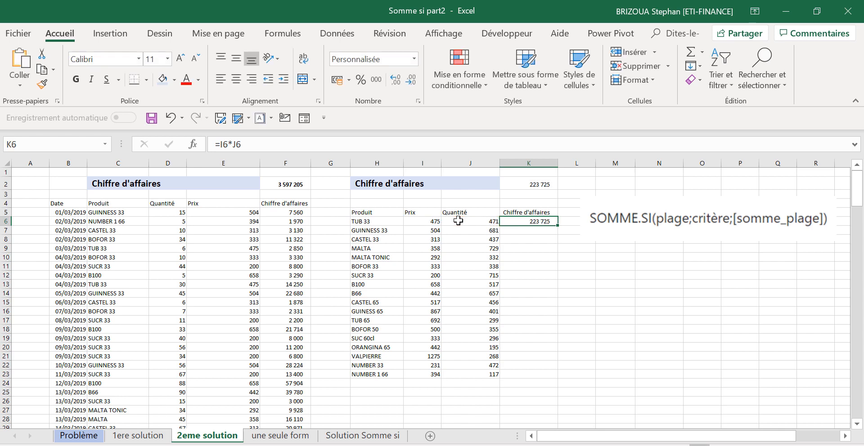
drag(559, 226, 545, 377)
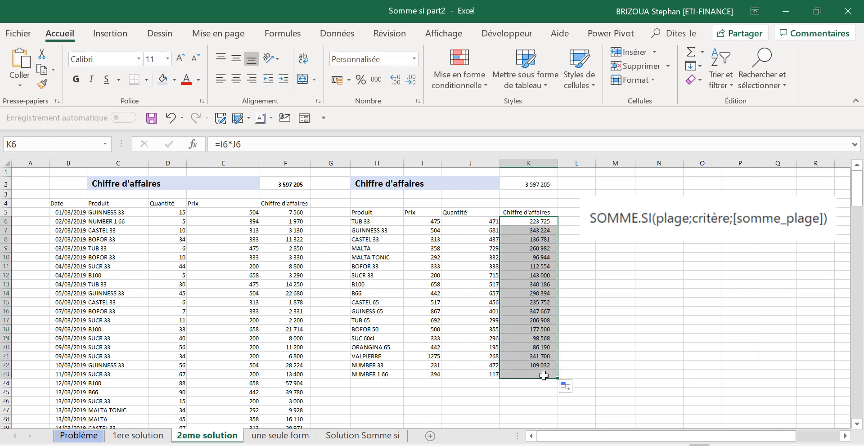
click(537, 182)
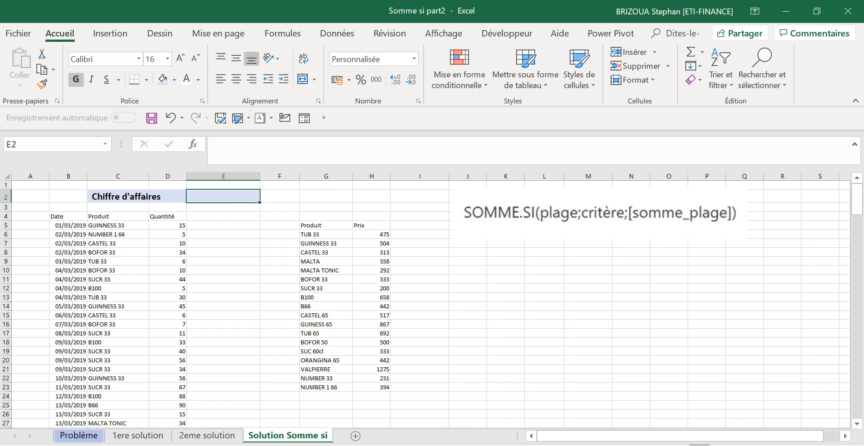
On the 2eme solution sheet, examine the RECHERCHEV formulas in the Prix column and the SOMME.SI formulas in the Quantité column
click(207, 436)
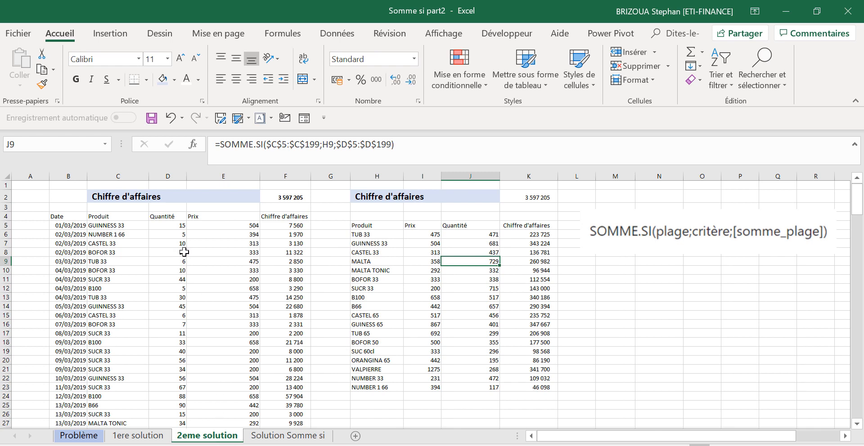
click(224, 230)
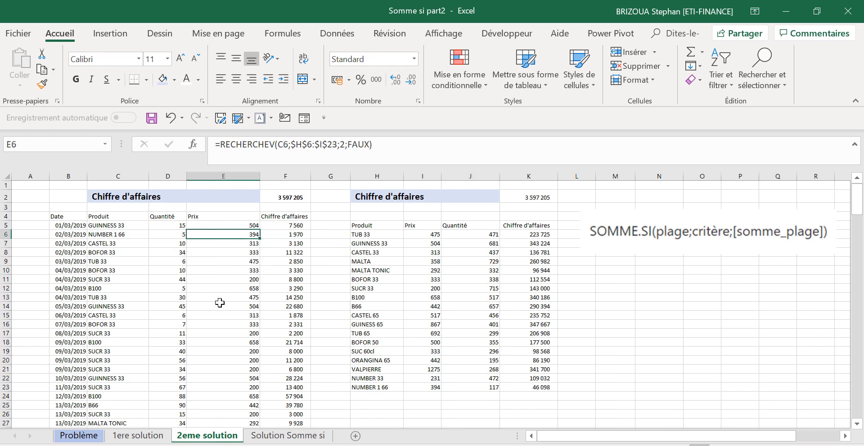
click(218, 280)
click(220, 343)
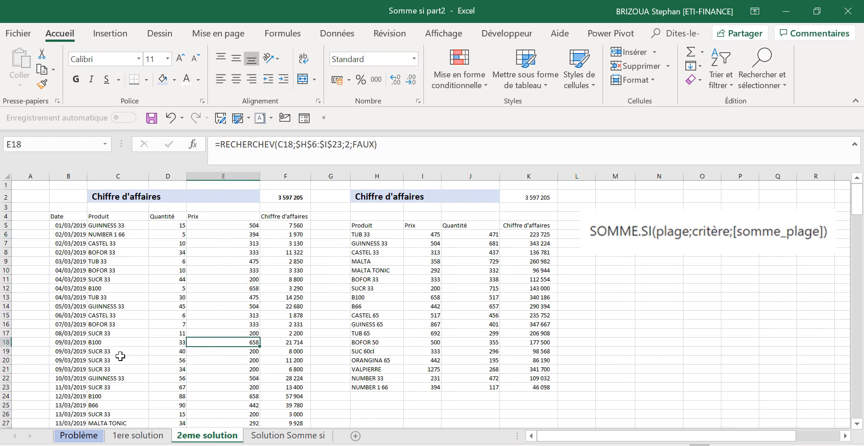
click(469, 245)
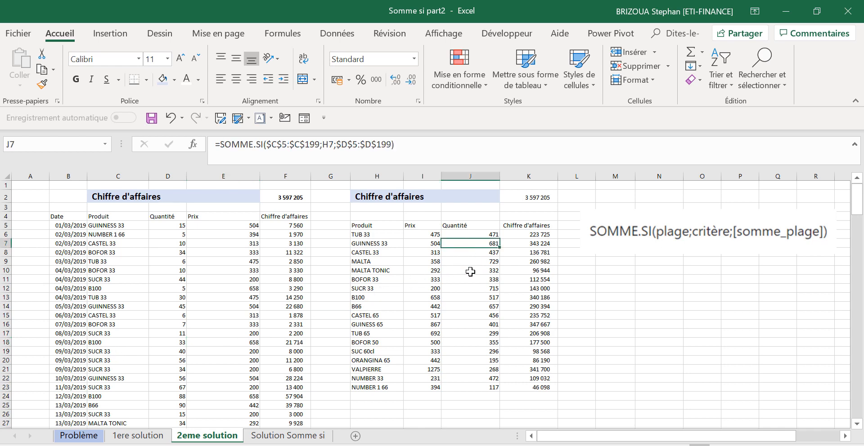
click(470, 271)
click(472, 280)
click(472, 324)
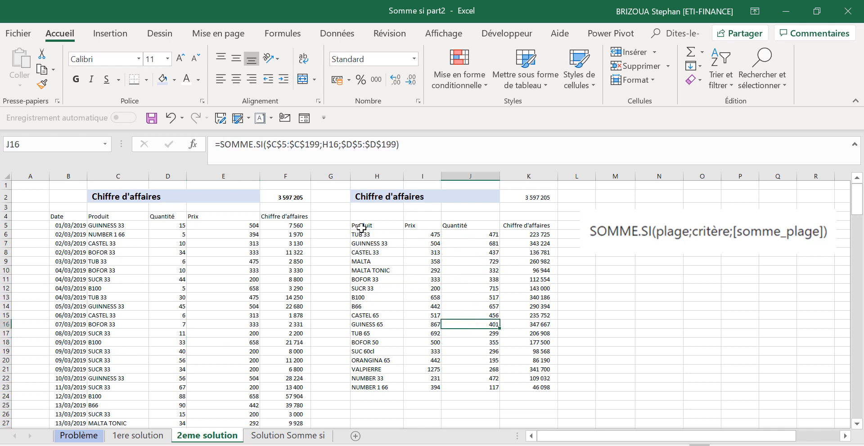
click(539, 264)
Start a SOMME.SI formula in the Chiffre d'affaires cell E2 of the Solution Somme si sheet
click(285, 438)
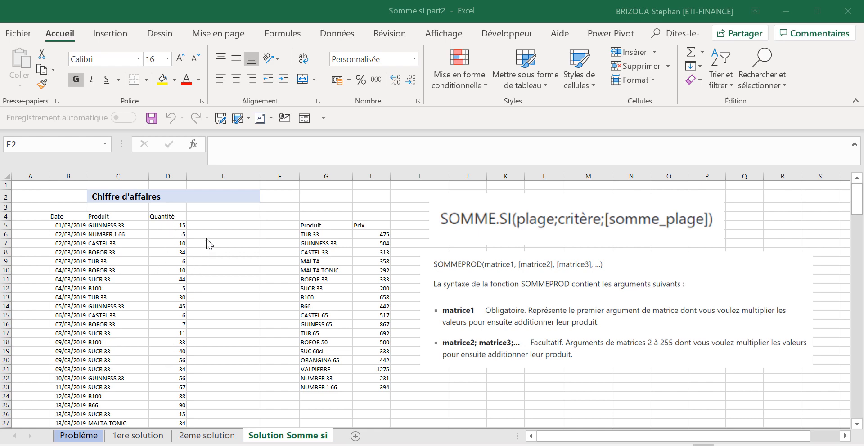
click(213, 194)
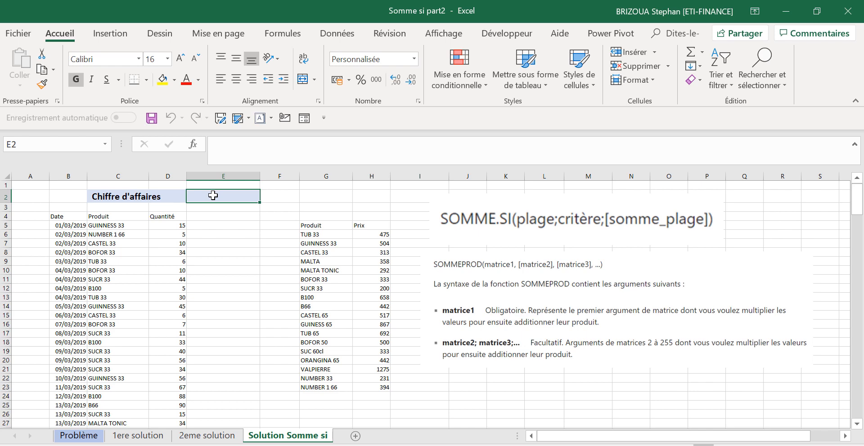
text(=)
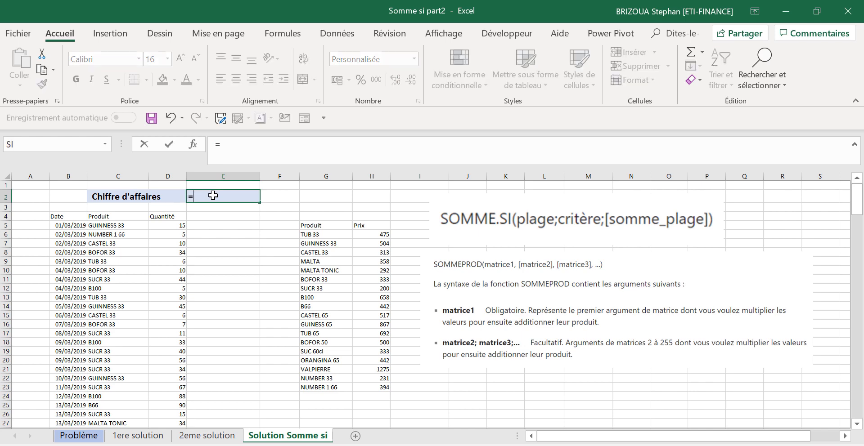
text(som)
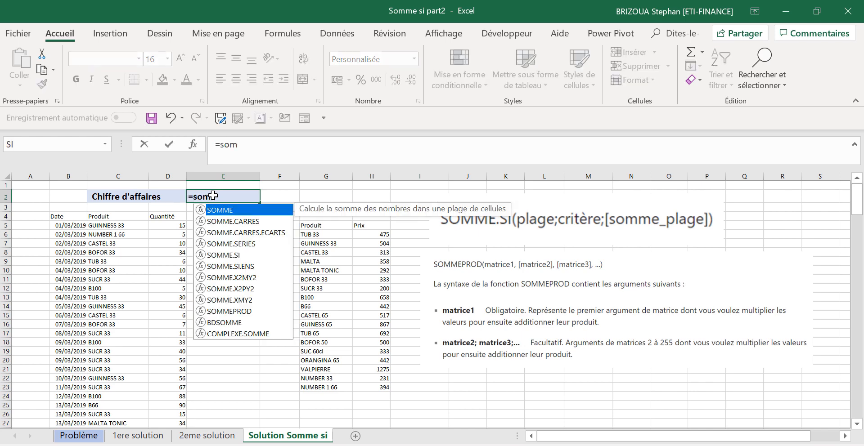
key(Down)
key(Down)
key(Down)
key(Down)
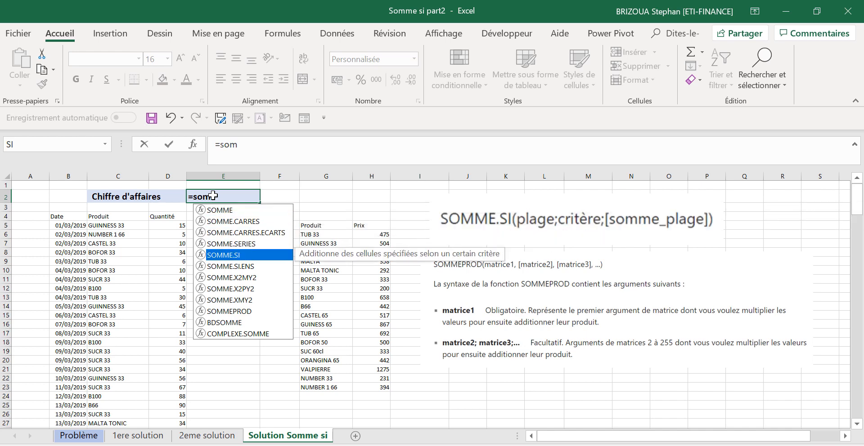
key(Tab)
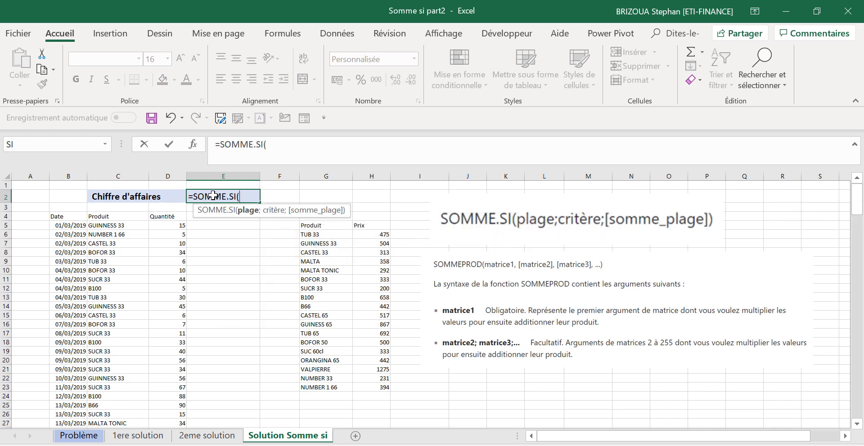
Set the product list G6:G23 as the SOMME.SI range, moving the syntax hint clear of the product table
drag(284, 208, 479, 180)
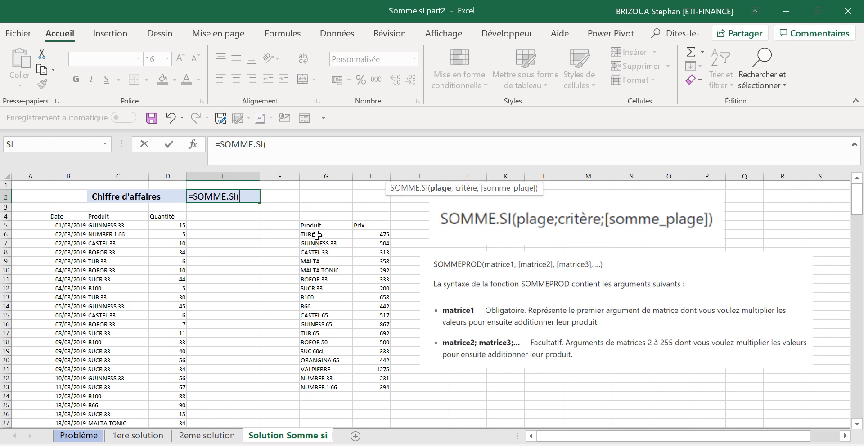
drag(318, 235, 321, 387)
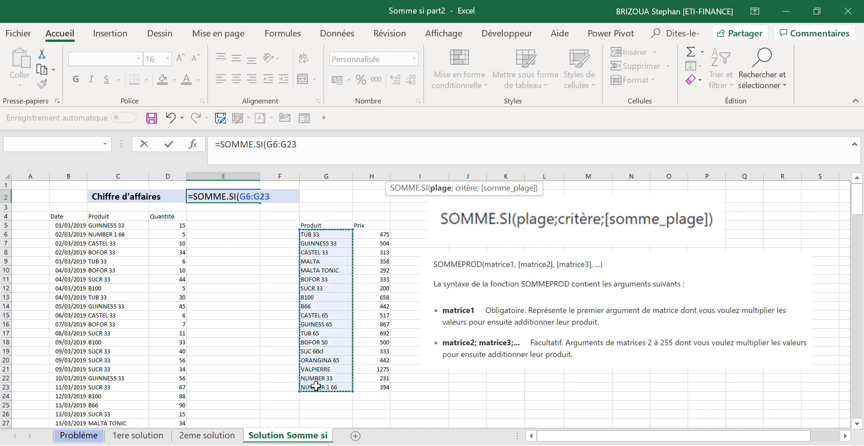
click(312, 147)
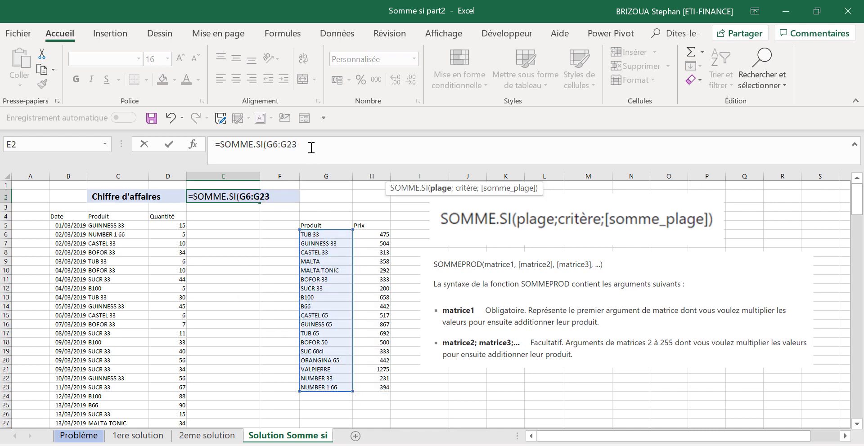
text(;)
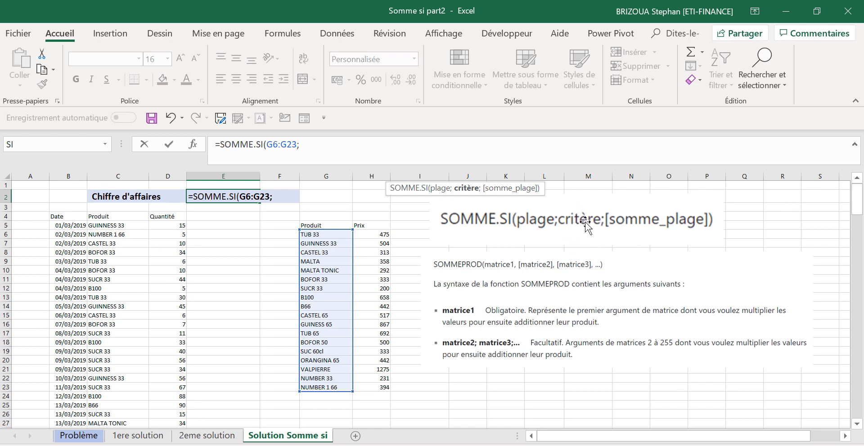
Set the sales table's Produit column C5:C199 as the SOMME.SI criterion
click(113, 226)
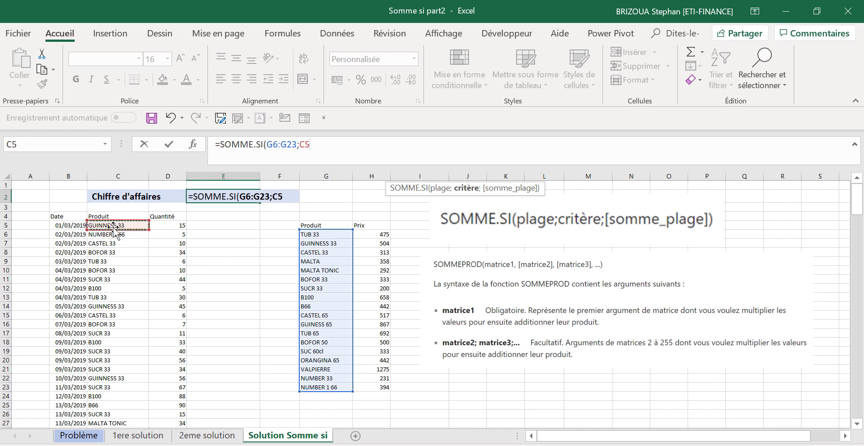
key(ctrl+shift+Down)
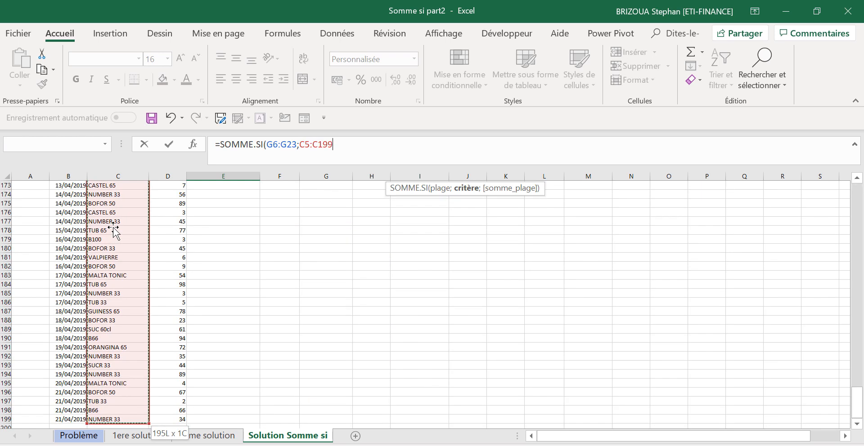
key(ctrl+BackSpace)
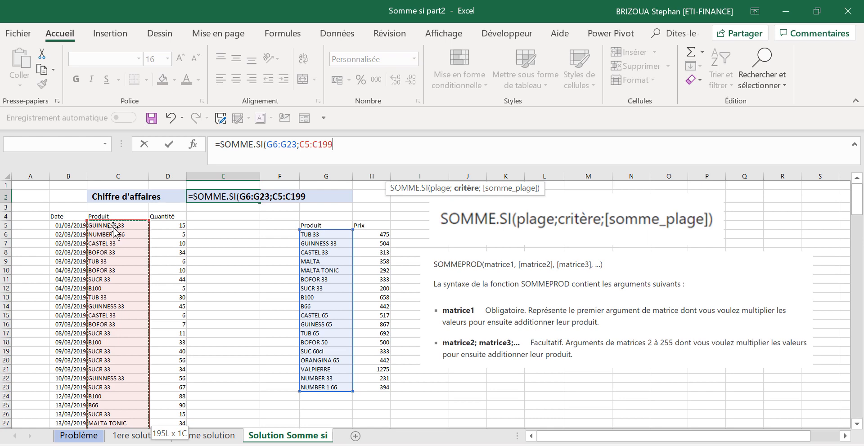
text(;)
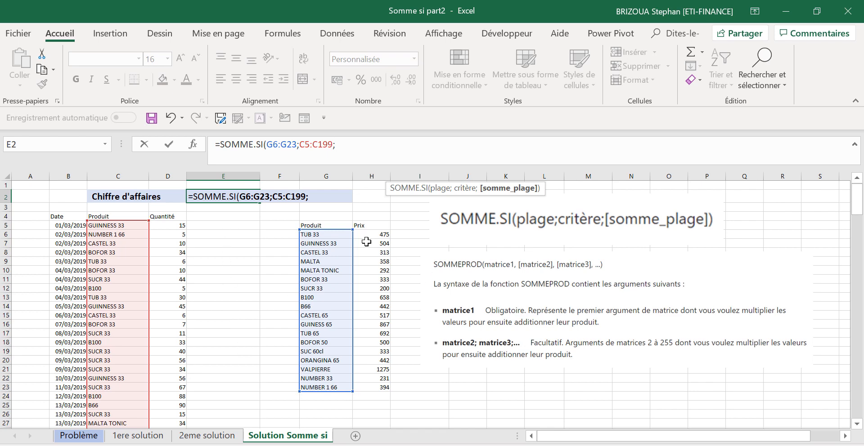
Set the Prix cells H6:H23 as the sum range, validate the SOMME.SI formula and examine the price array in G2
drag(381, 235, 379, 389)
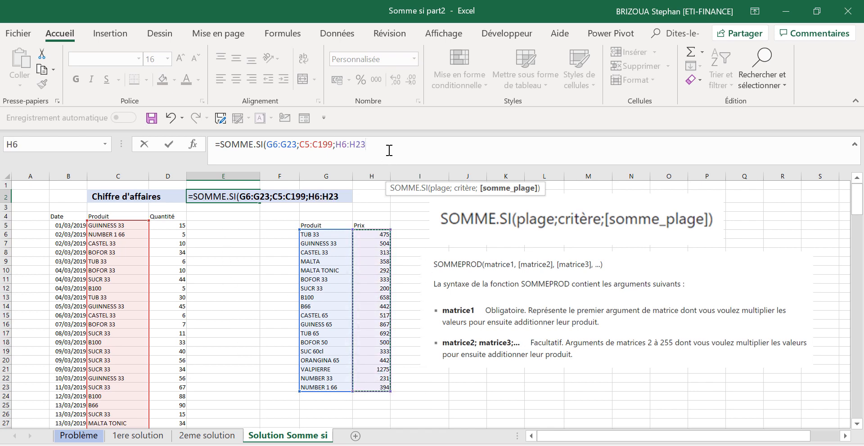
text())
key(ctrl+Return)
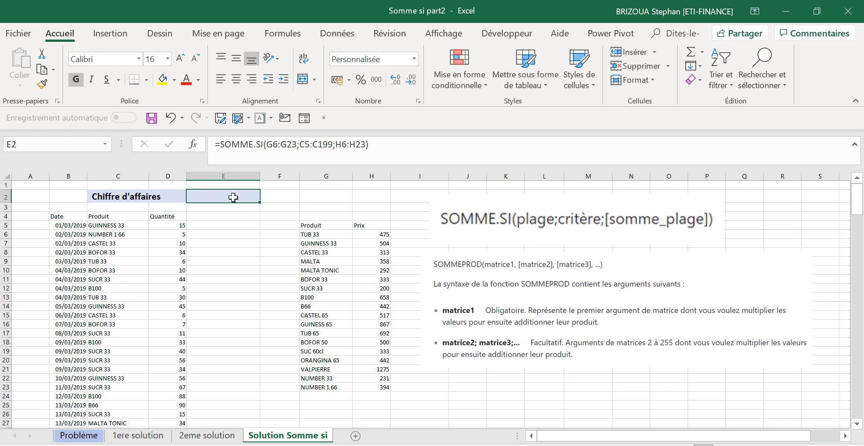
click(317, 197)
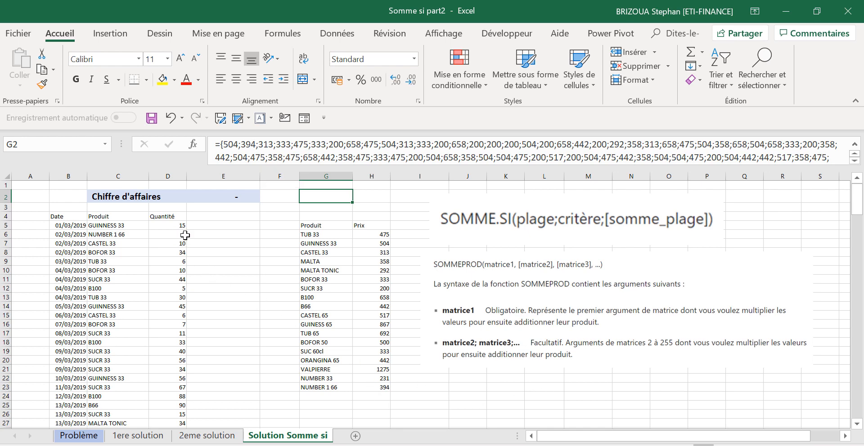
Insert the SOMMEPROD function in front of SOMME.SI in the E2 formula, making SOMME.SI its first array
click(232, 193)
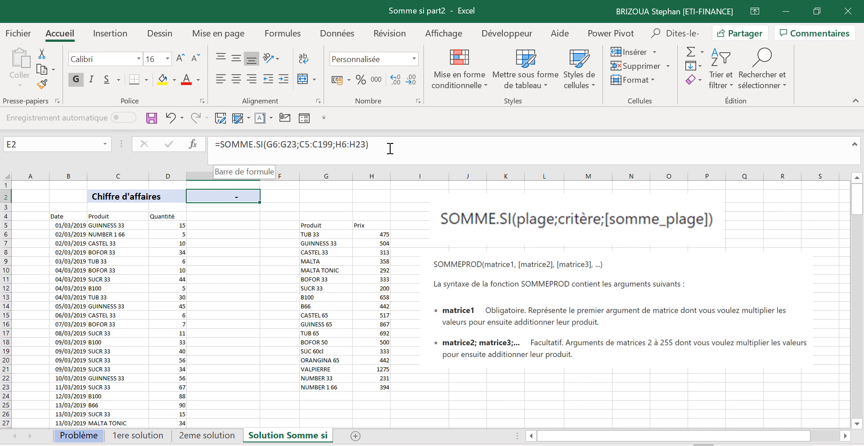
click(221, 146)
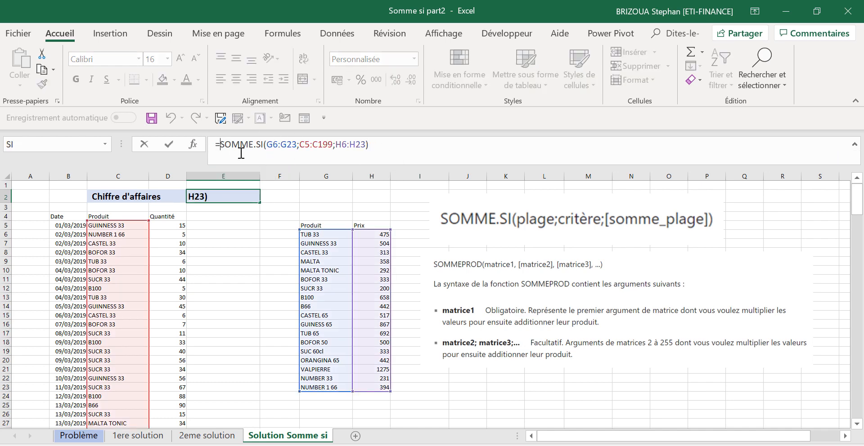
text(somme)
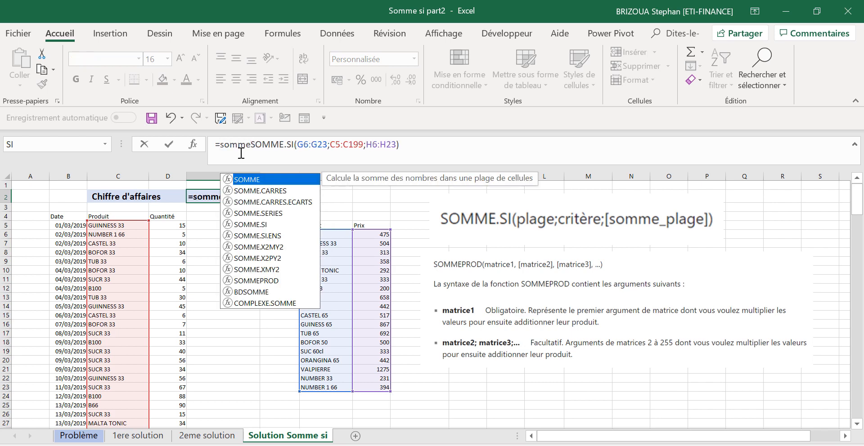
key(Down)
key(Down)
key(Down)
key(Down)
key(Down)
key(Down)
key(Down)
key(Down)
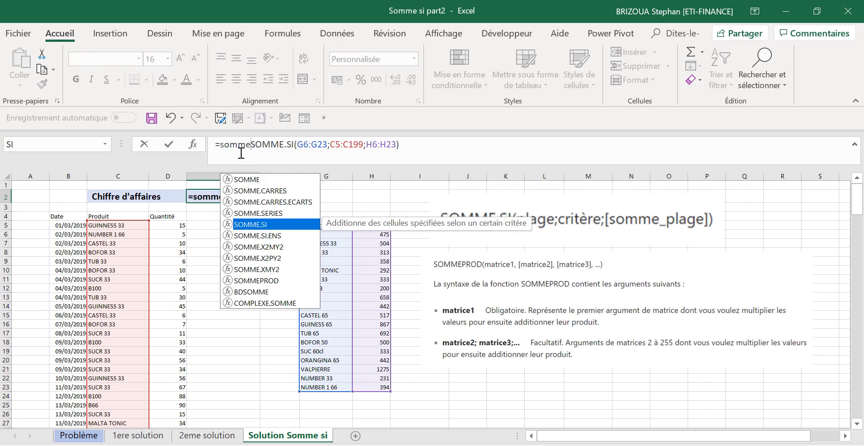
key(Down)
key(Tab)
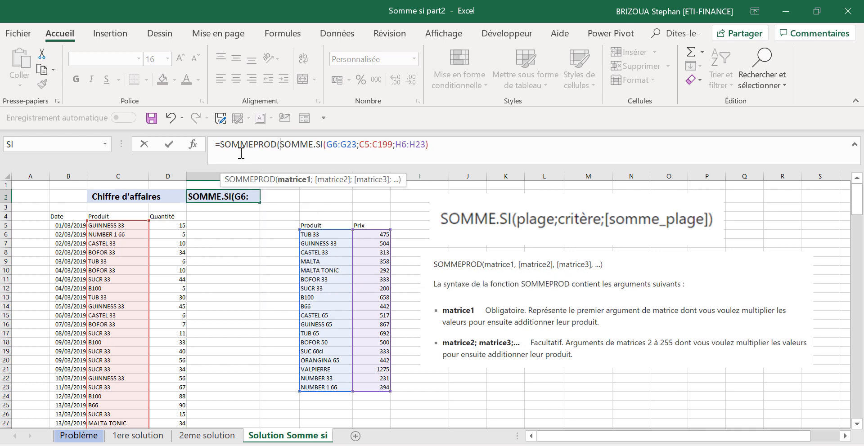
Set the Quantité cells D5:D199 as the second SOMMEPROD array in E2, close the function and validate the turnover formula
click(446, 143)
text(;)
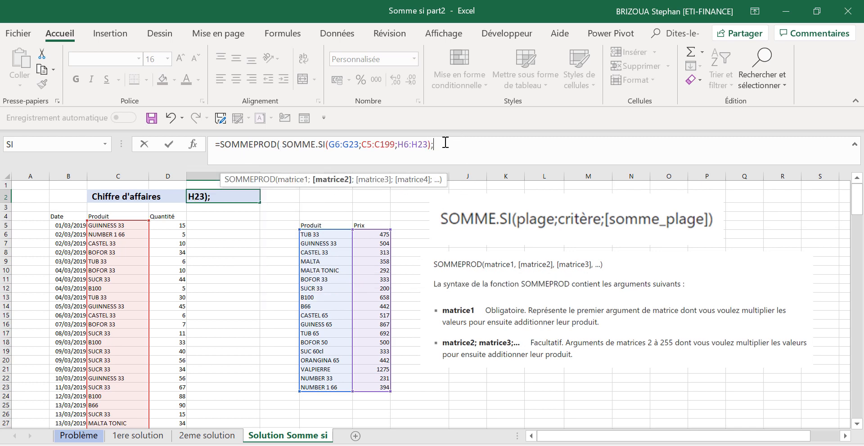
click(182, 224)
key(ctrl+shift+Down)
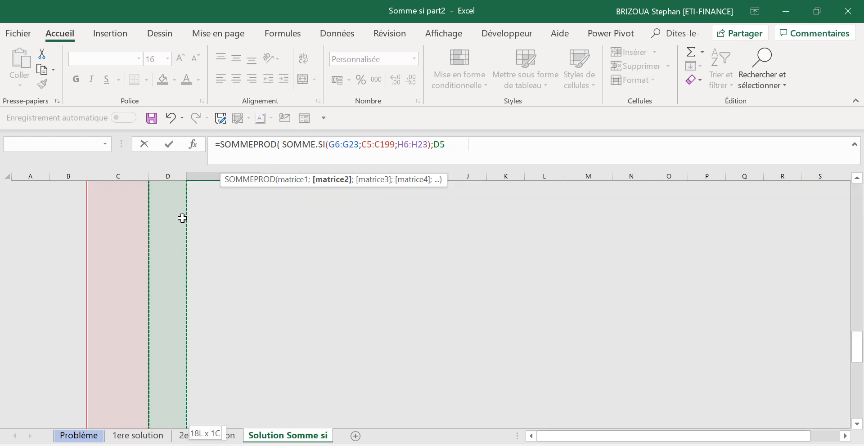
key(ctrl+BackSpace)
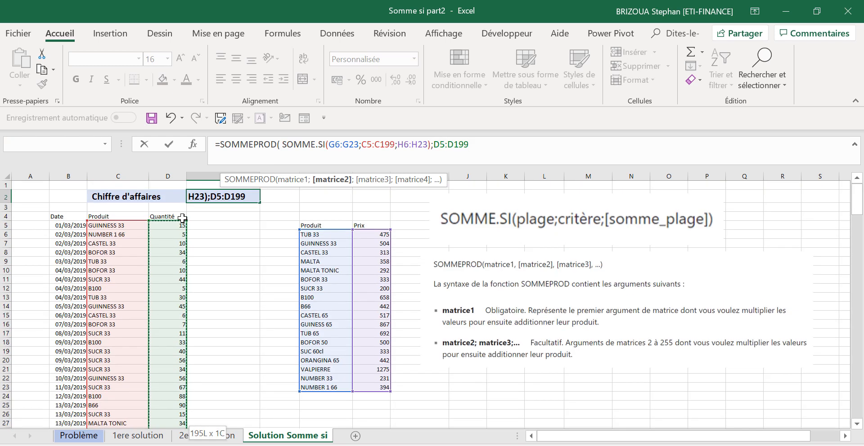
text())
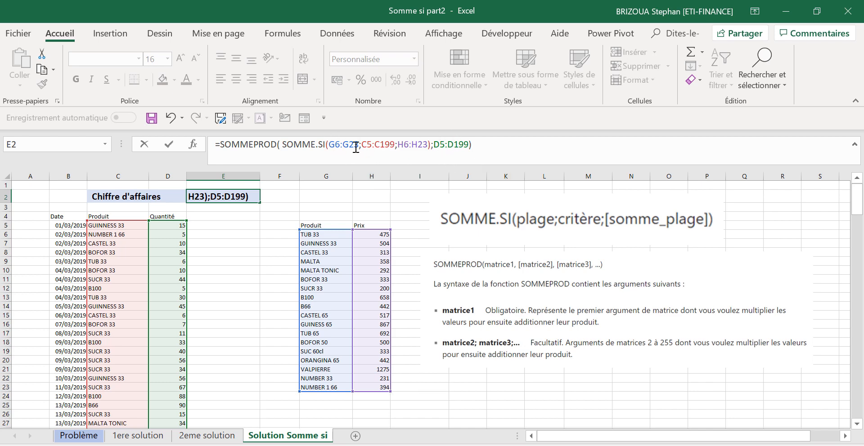
click(170, 145)
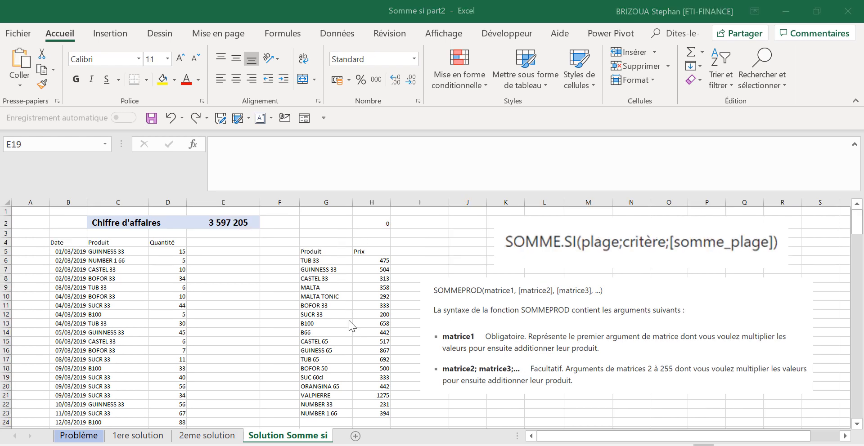
Examine the standalone SOMME.SI formula in H2 and the price array in G2, comparing them with the SOMMEPROD formula in E2
click(367, 222)
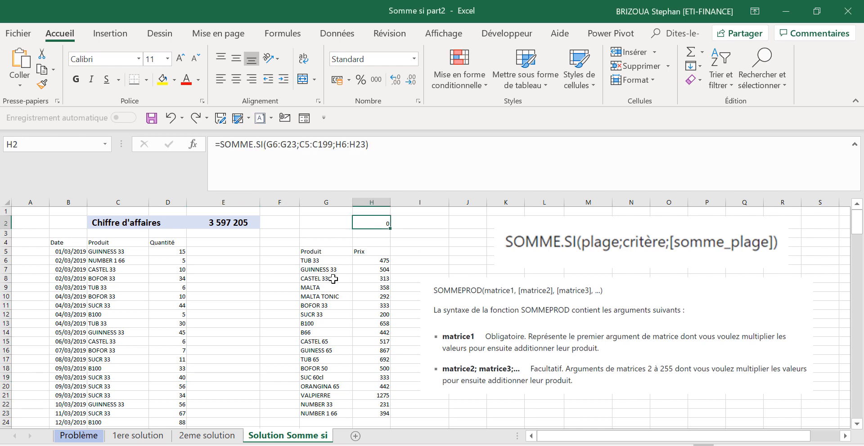
click(394, 146)
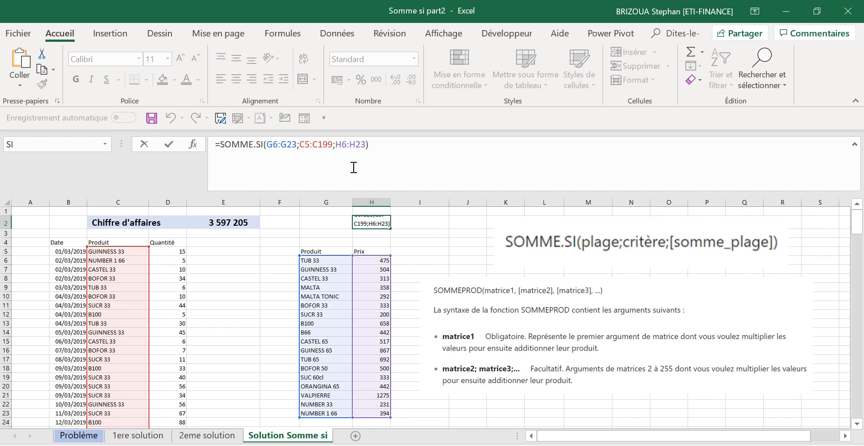
click(169, 144)
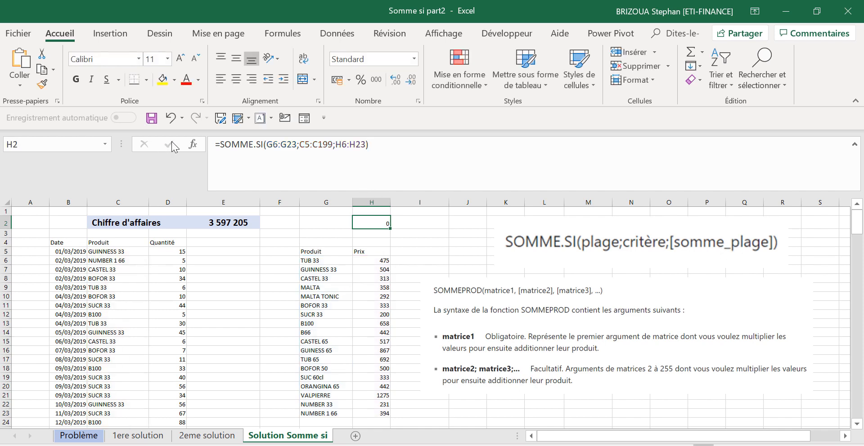
click(328, 223)
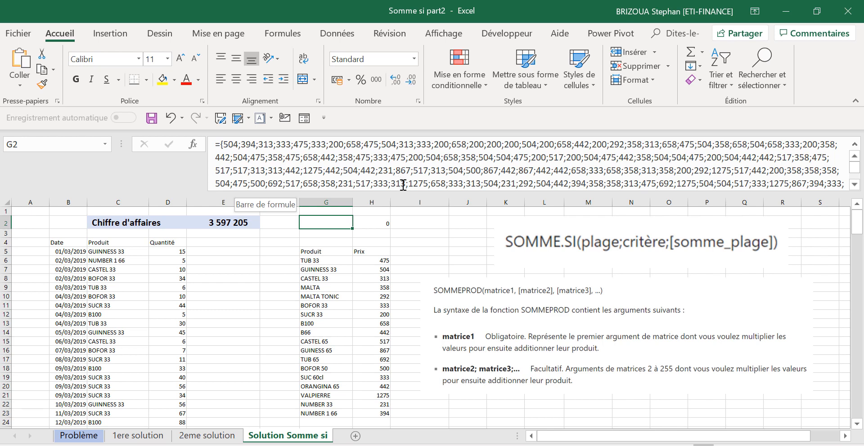
click(218, 225)
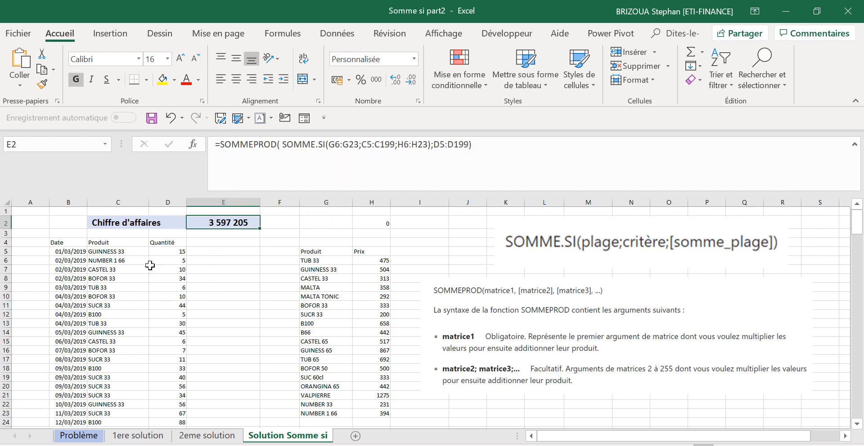